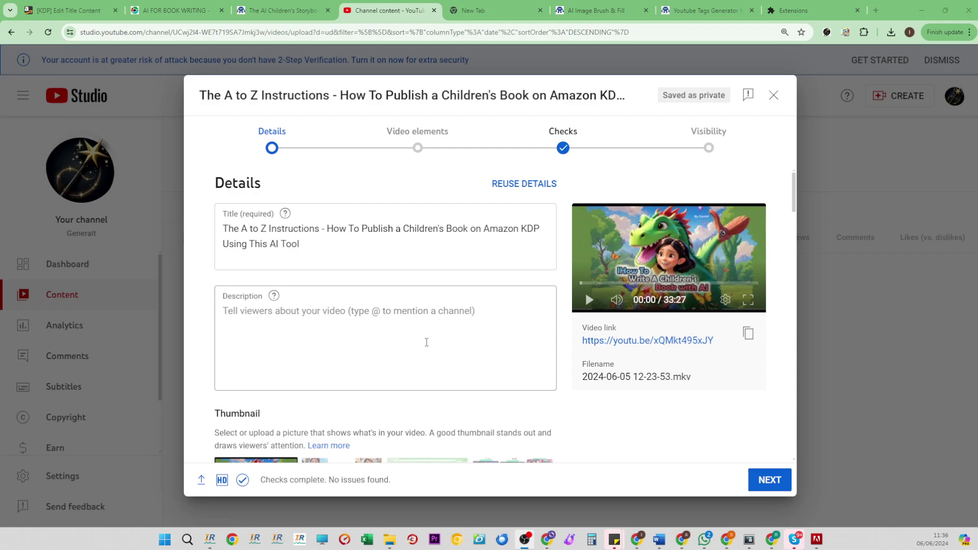
drag(338, 249, 223, 229)
click(265, 327)
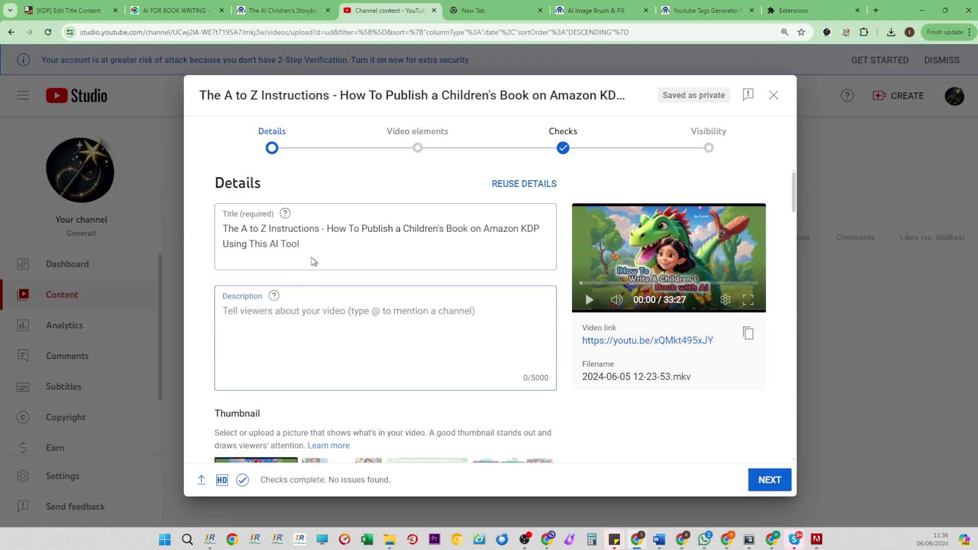
drag(313, 261, 214, 229)
click(322, 314)
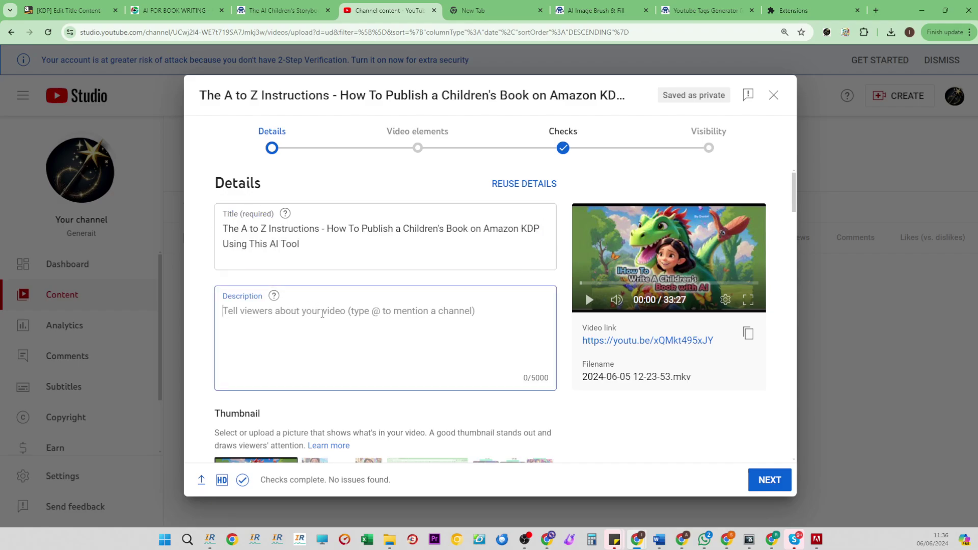
Select the full video title and load it as input into the Chromobot extension's Youtube Description Generator.
click(846, 34)
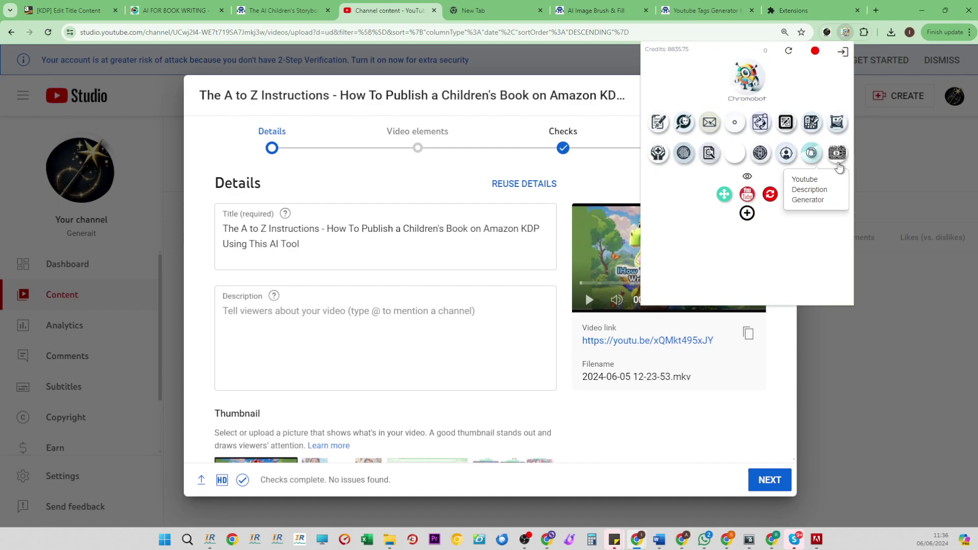
click(838, 161)
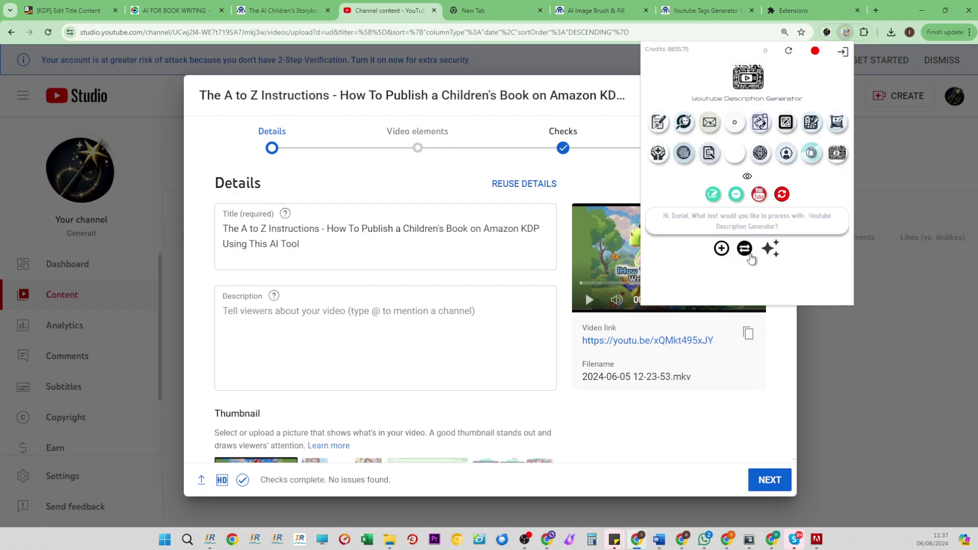
click(341, 246)
triple_click(340, 247)
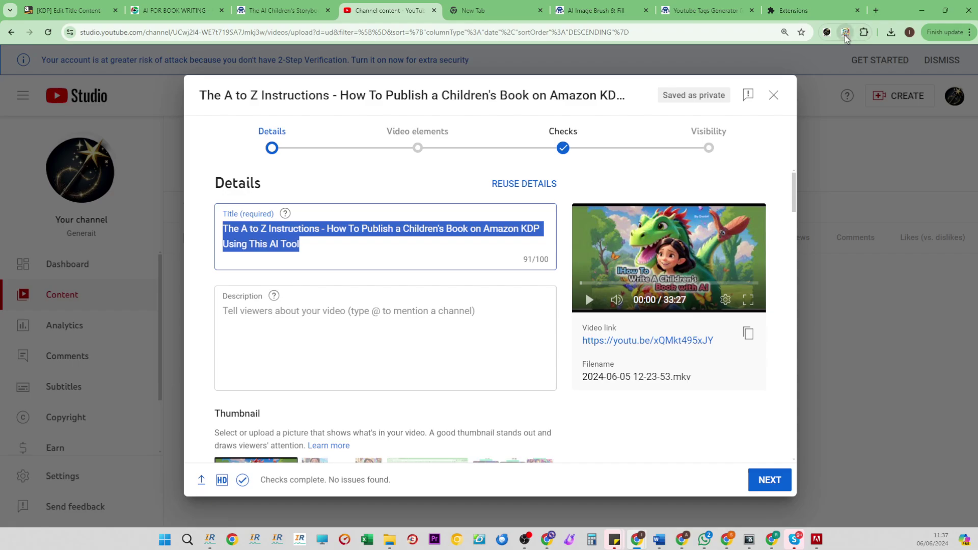
click(845, 33)
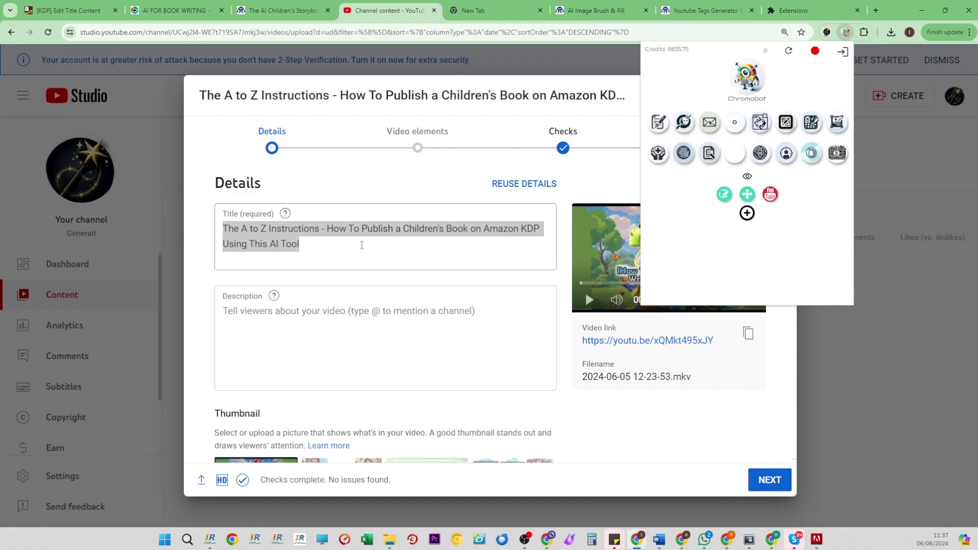
click(714, 215)
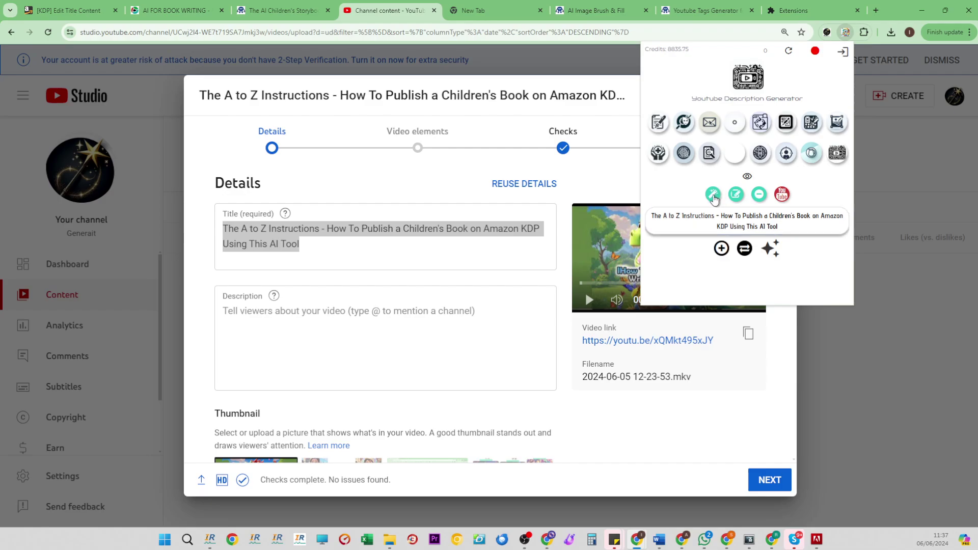
Generate the video description from the title, copy the result and paste it into the empty Description field.
click(713, 195)
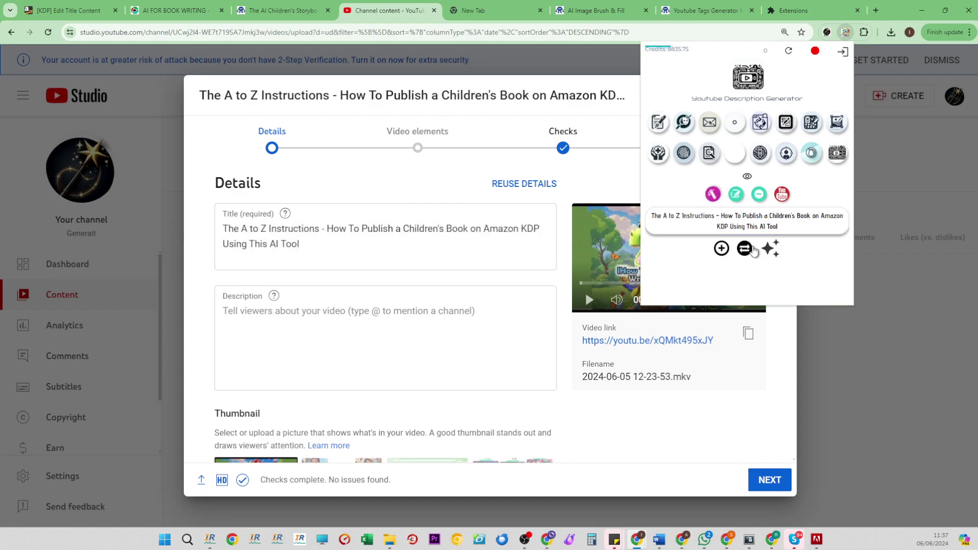
click(748, 231)
click(372, 341)
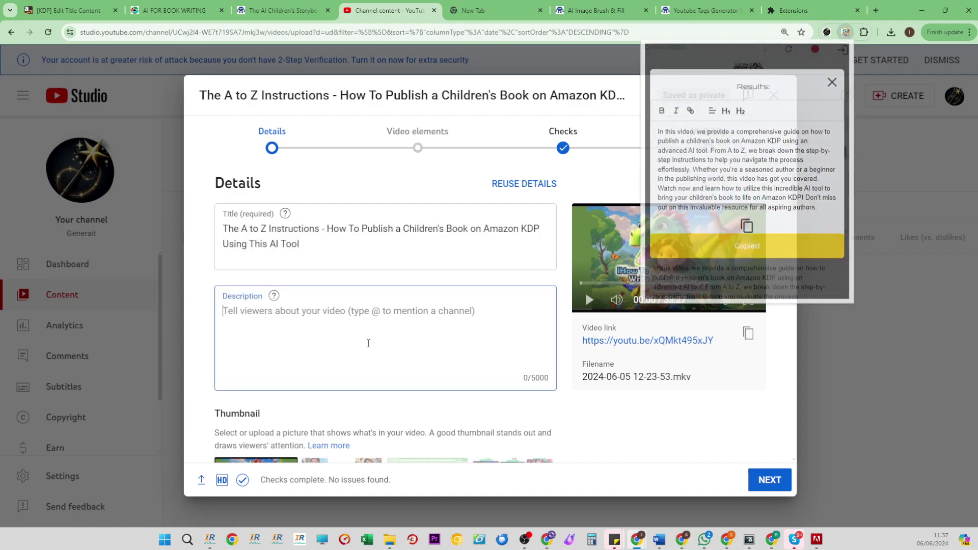
key(ctrl+v)
key(ctrl+z)
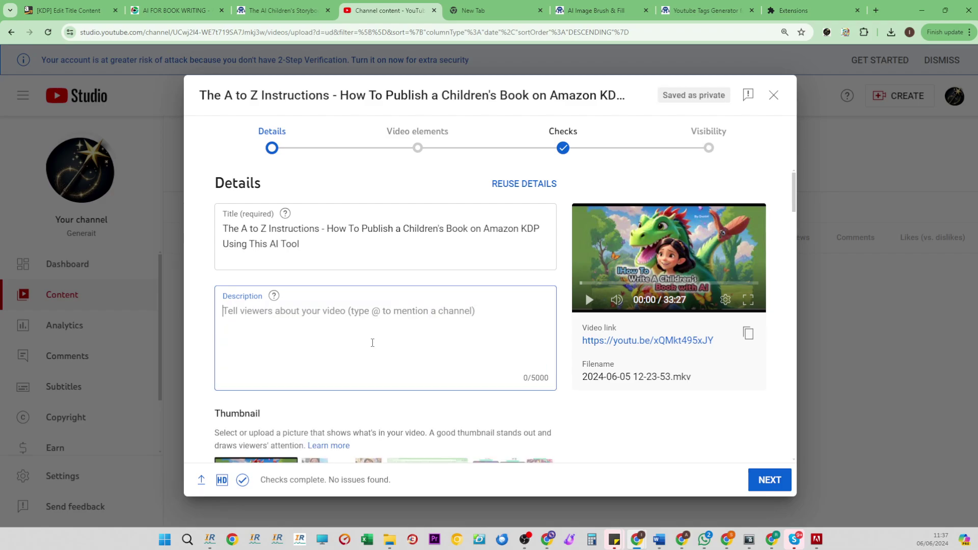
key(ctrl+v)
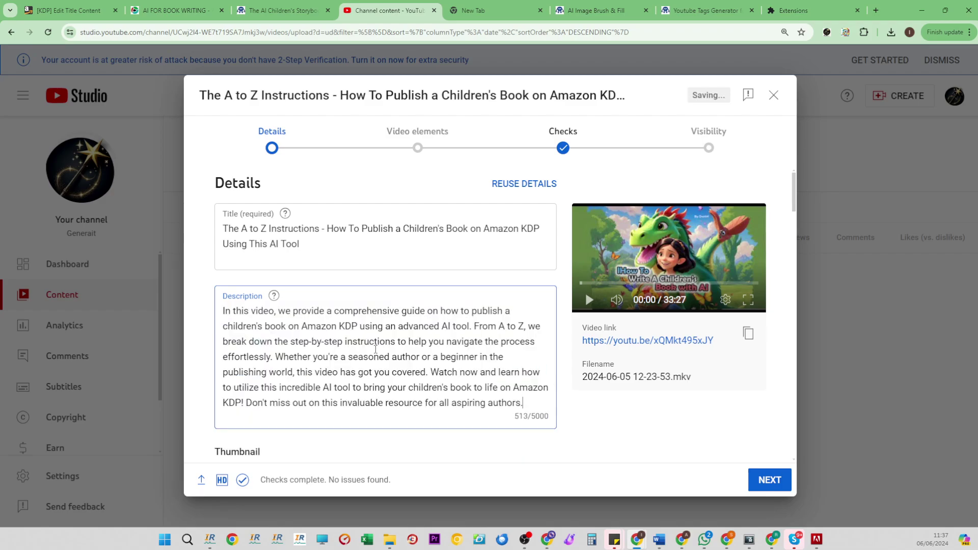
Locate the video's Tags field and select the full video title as source text for the tags.
scroll(437, 328, down, 20)
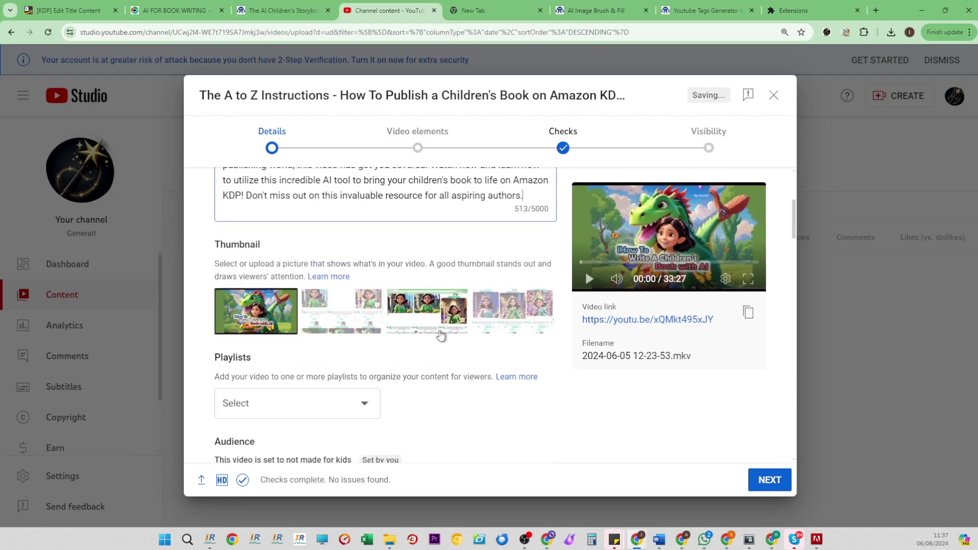
scroll(418, 338, down, 4)
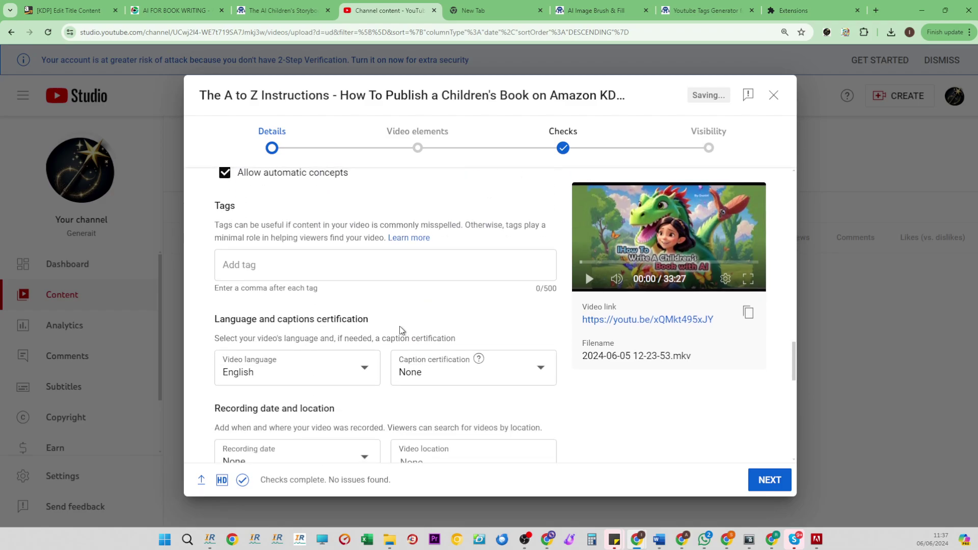
click(245, 265)
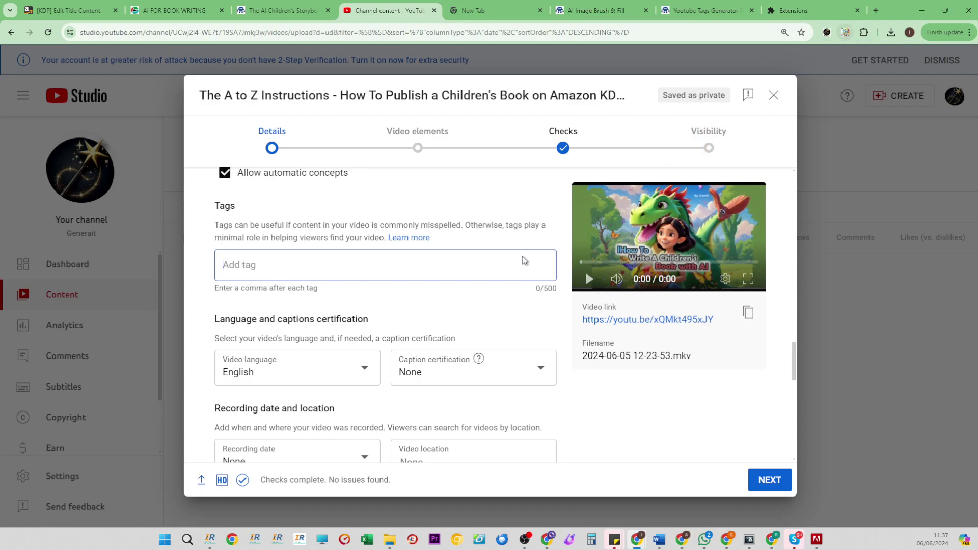
scroll(498, 277, up, 20)
click(372, 244)
key(ctrl+a)
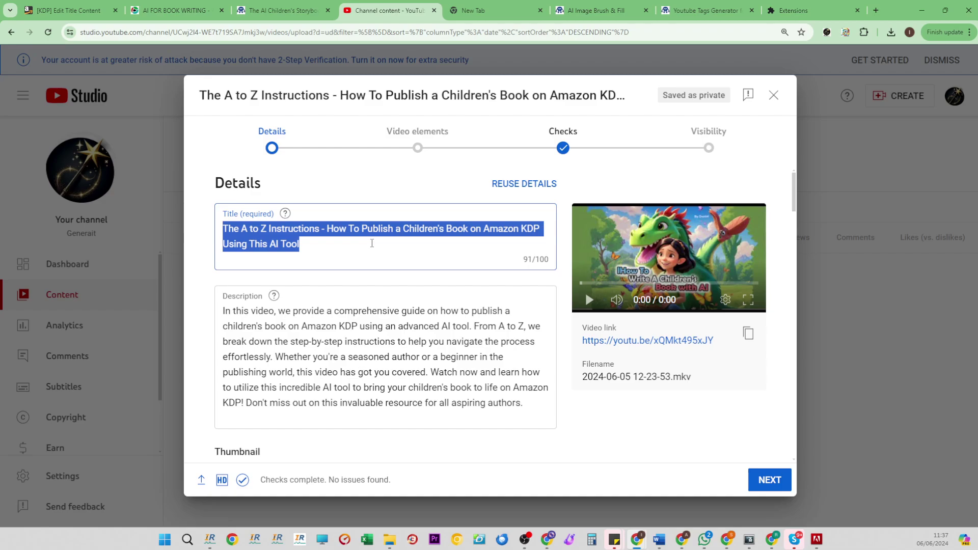
scroll(433, 235, down, 20)
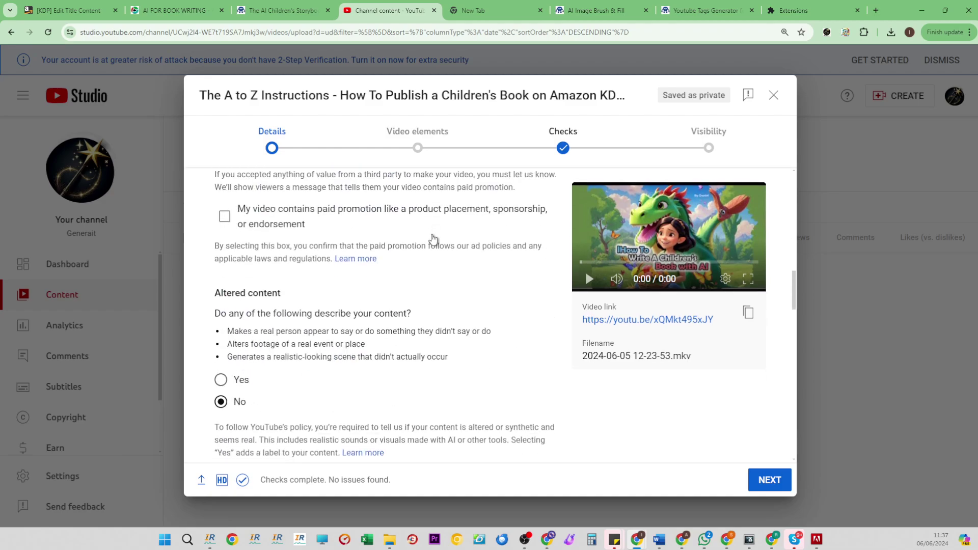
scroll(433, 239, down, 1)
scroll(433, 239, up, 2)
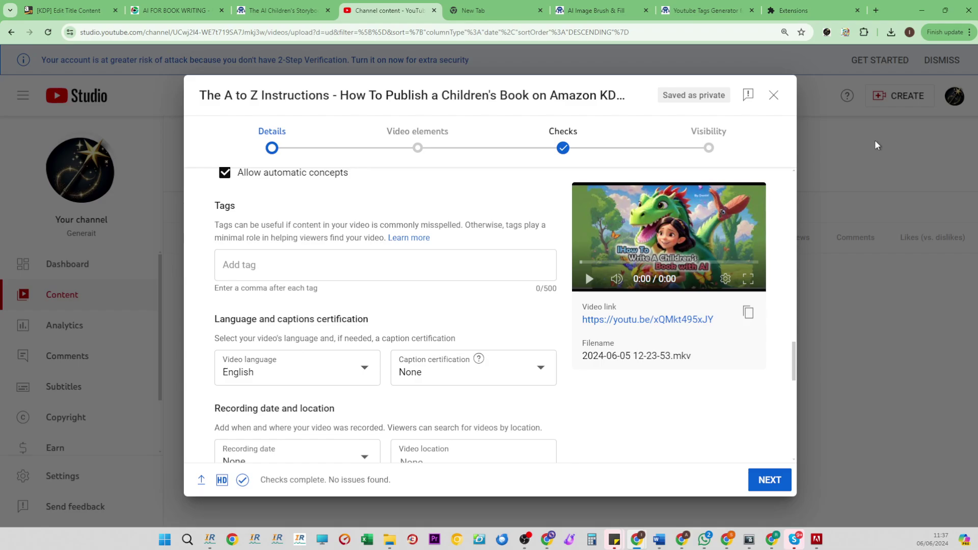
Start creating a new AI Chrome extension in Chromobot and name it "Youtube Tags Generator".
click(846, 32)
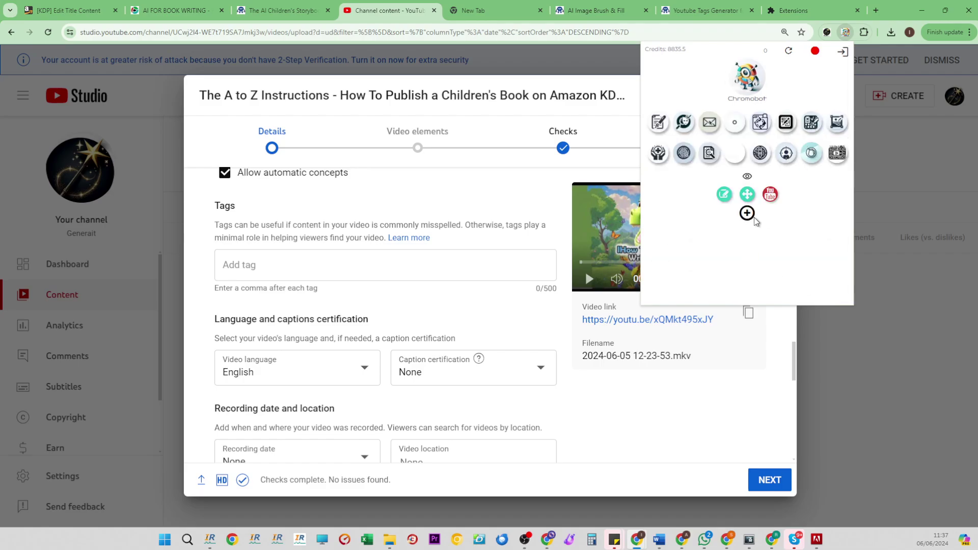
click(747, 214)
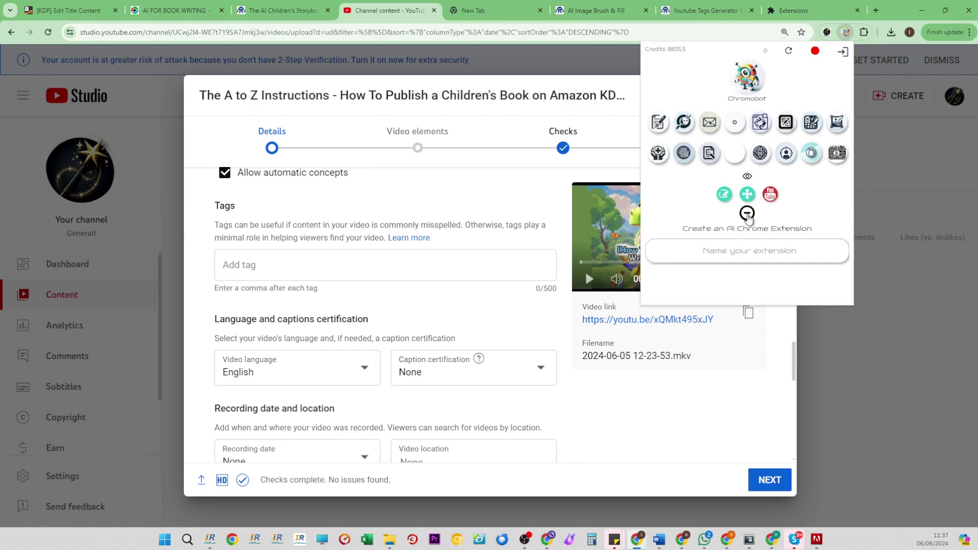
scroll(779, 230, down, 1)
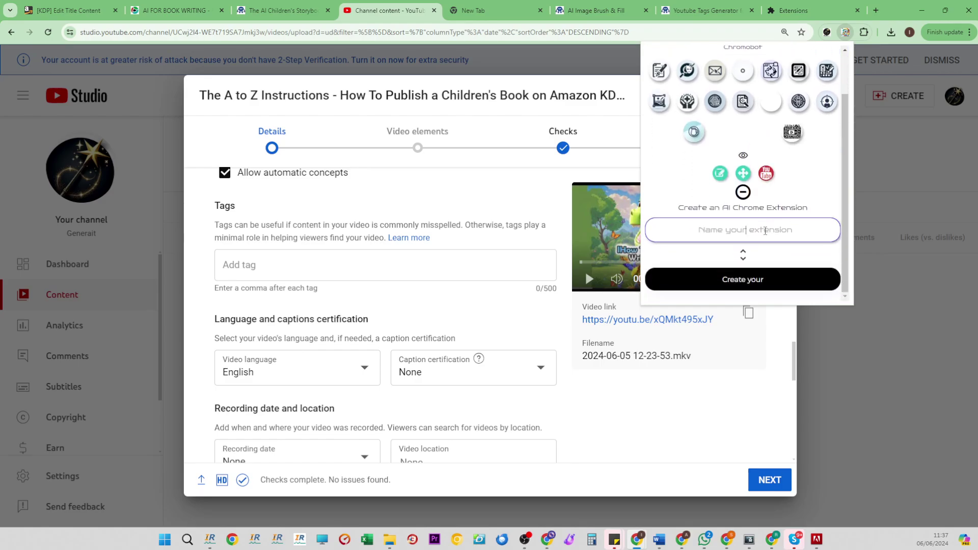
text(Youtube Tags )
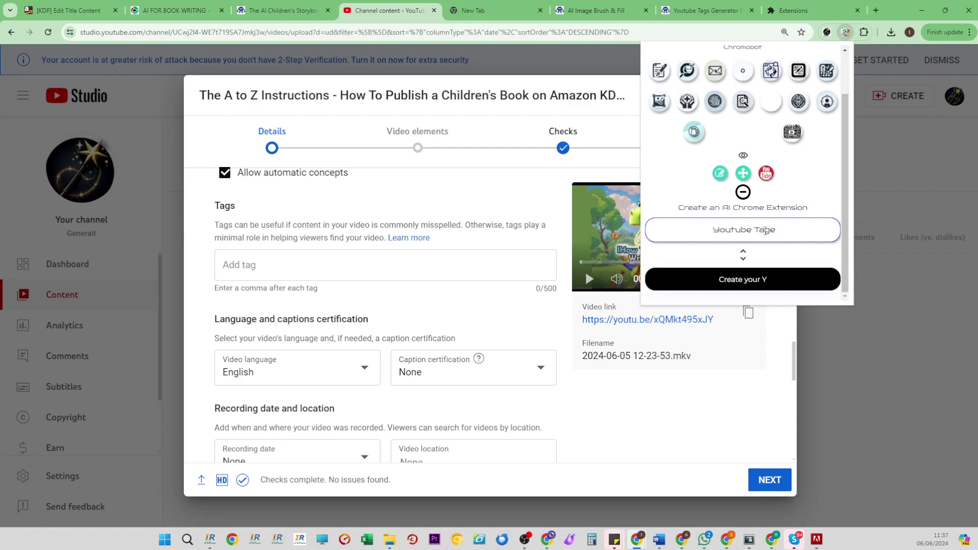
text(Generator)
key(Tab)
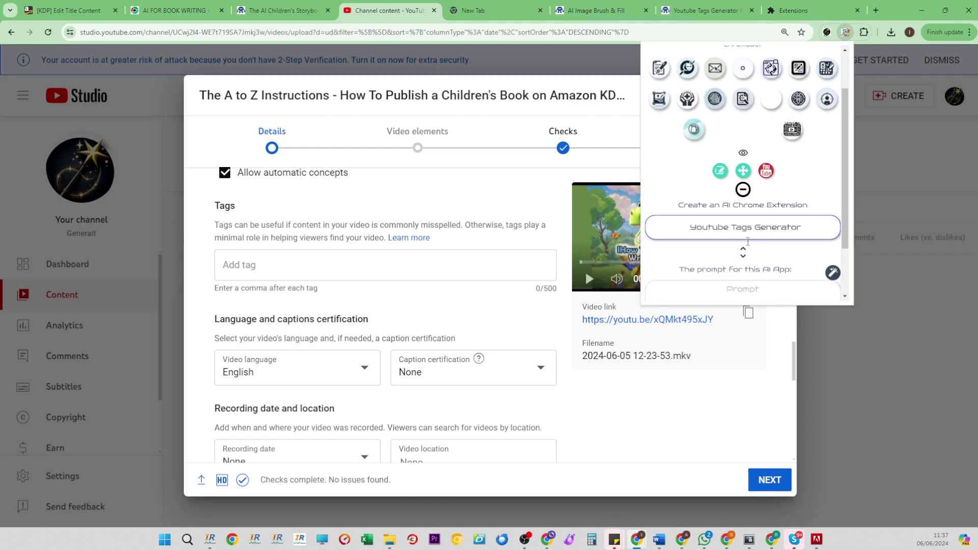
Auto-generate the new extension's prompt and replace its ending "about a tool." with ", please deliminate with a comma".
click(834, 205)
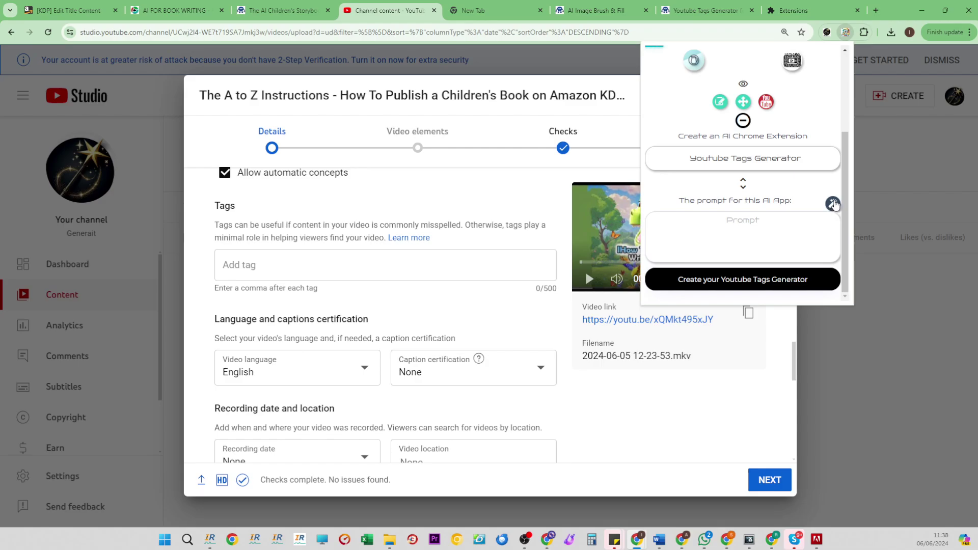
click(771, 226)
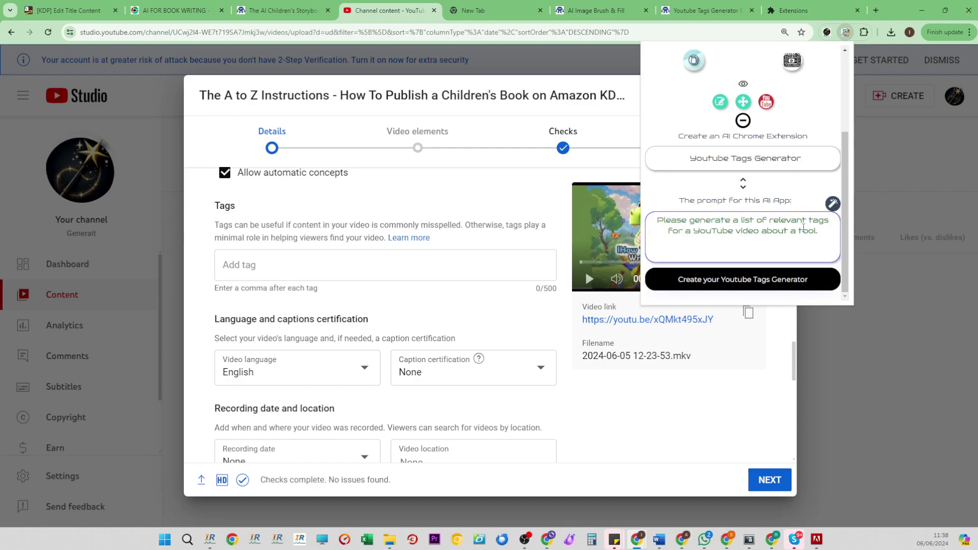
drag(822, 230, 763, 233)
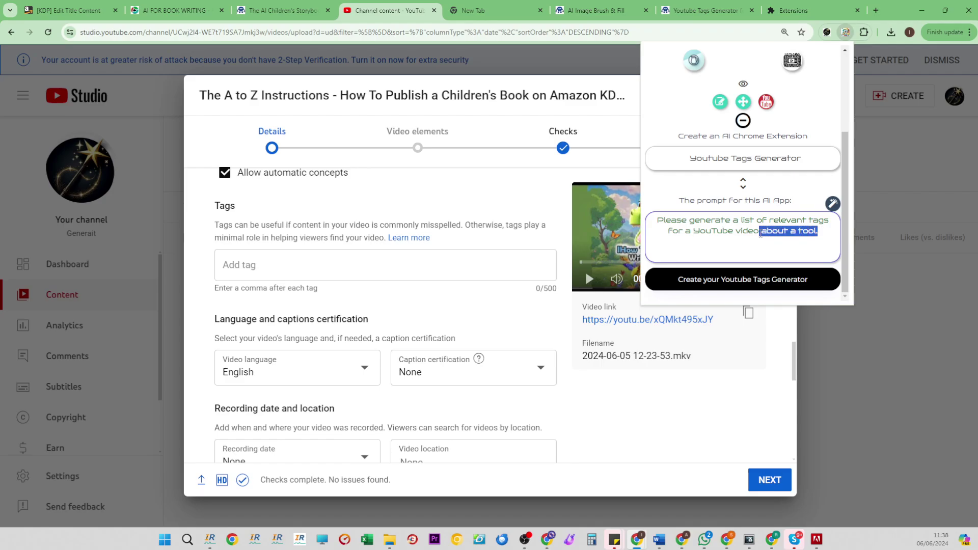
key(BackSpace)
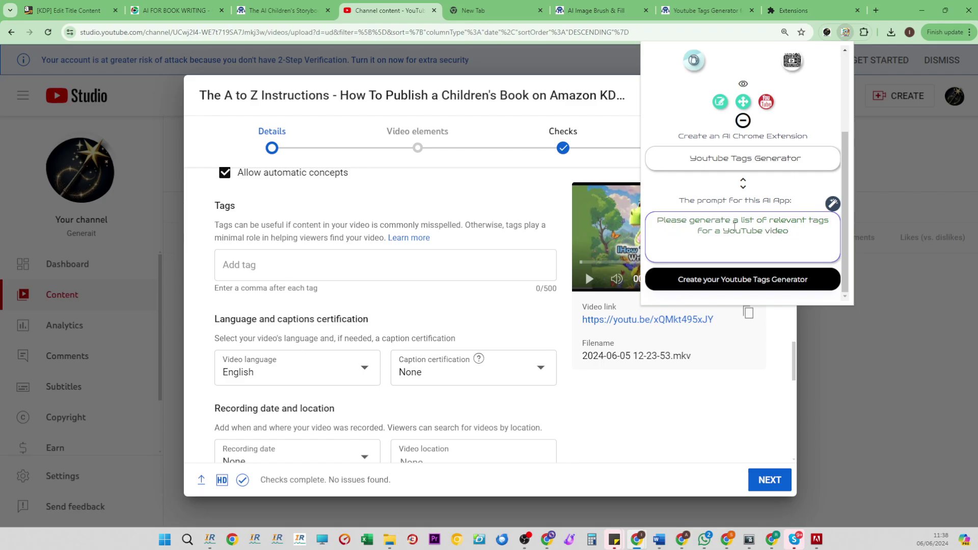
text(, please )
text(sep)
key(BackSpace)
key(BackSpace)
key(BackSpace)
text(deliminate wit)
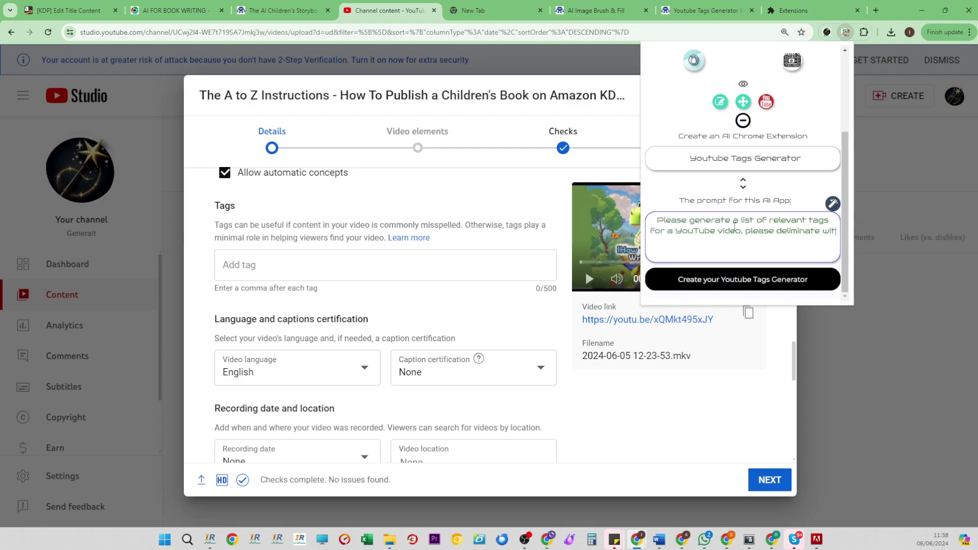
text(h a comma)
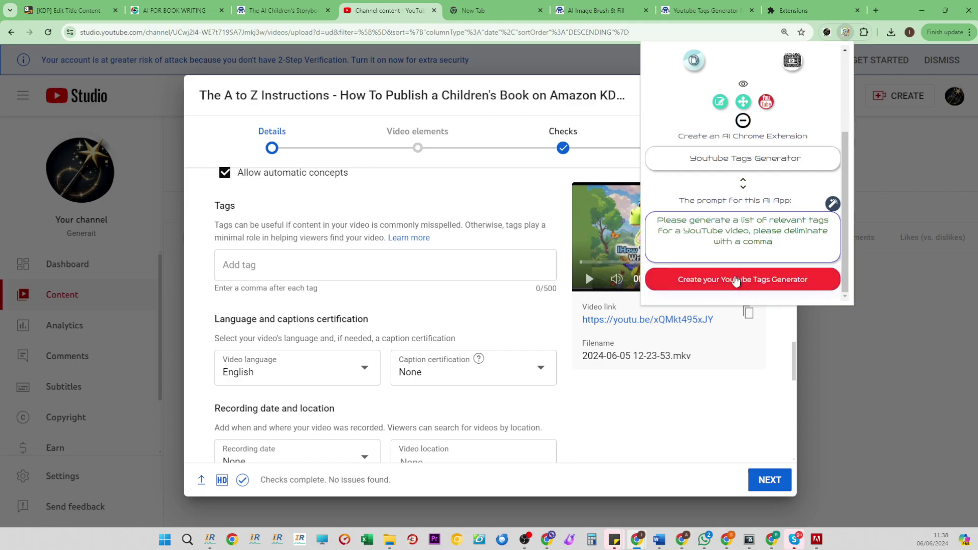
Create the Youtube Tags Generator extension and open it with the selected video title as its input text.
click(736, 280)
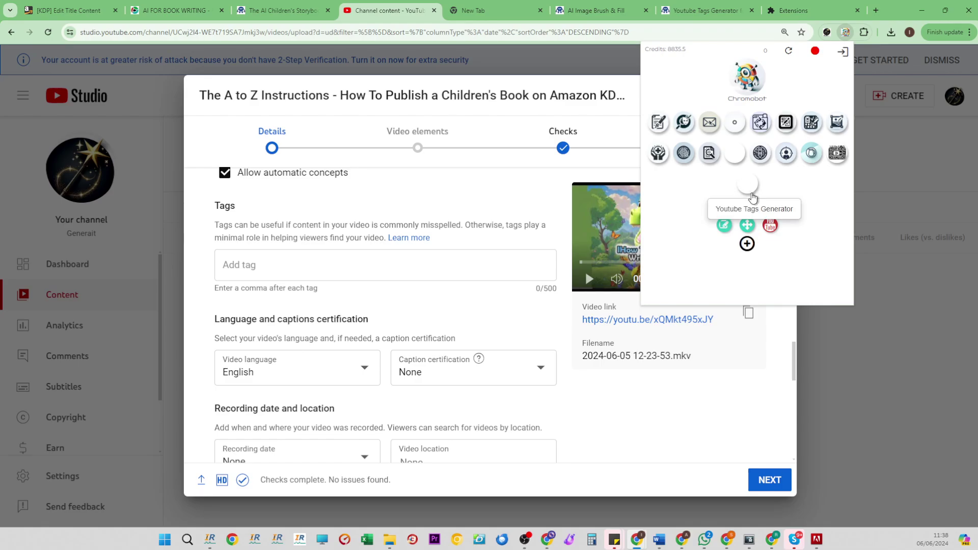
click(747, 190)
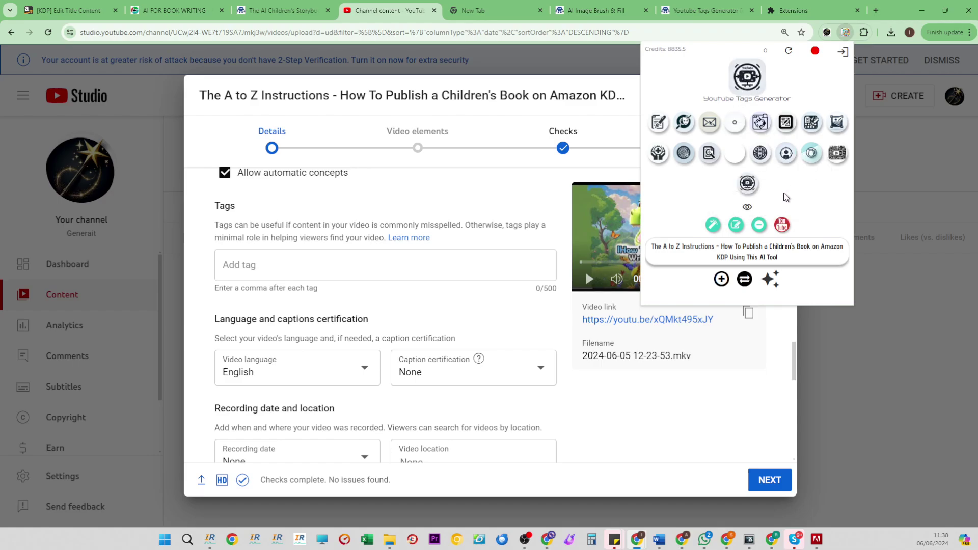
drag(655, 247, 785, 258)
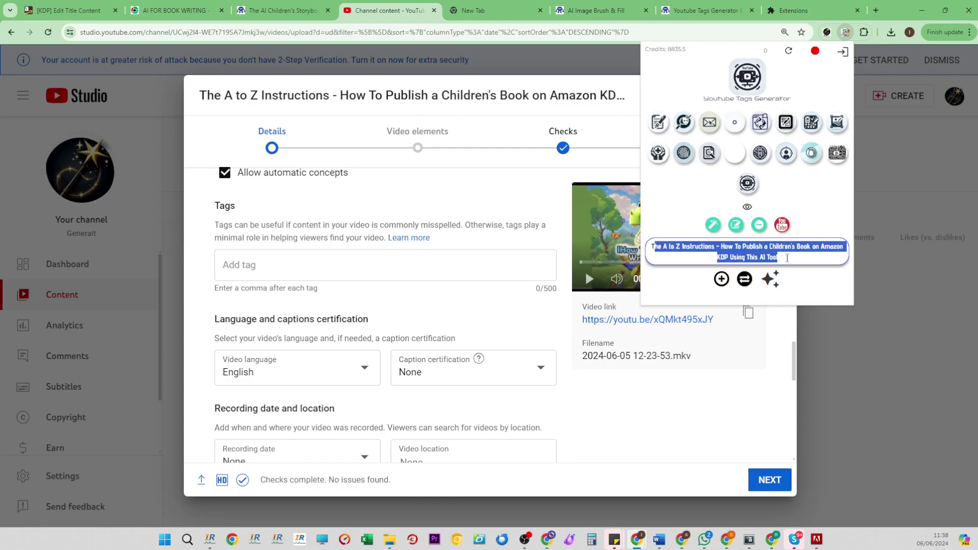
scroll(447, 293, up, 20)
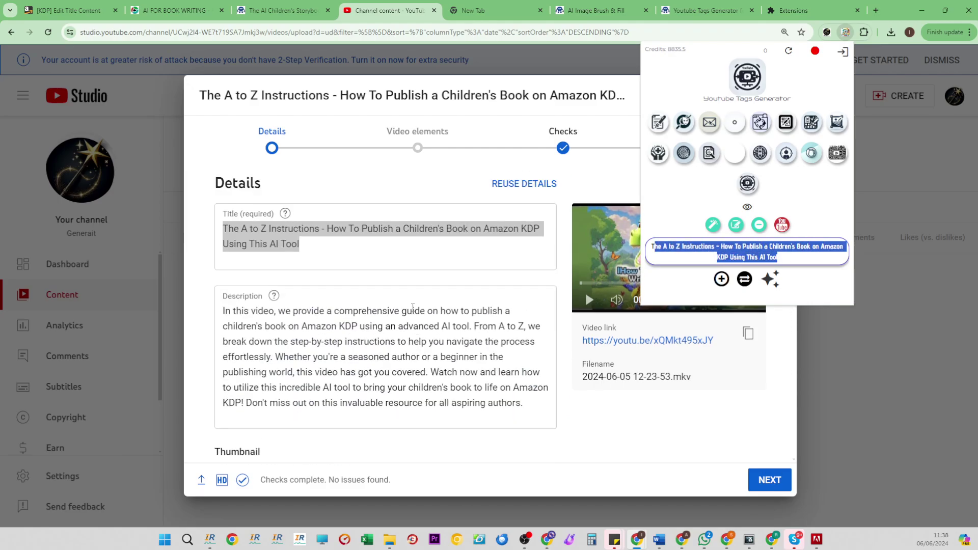
scroll(345, 255, down, 20)
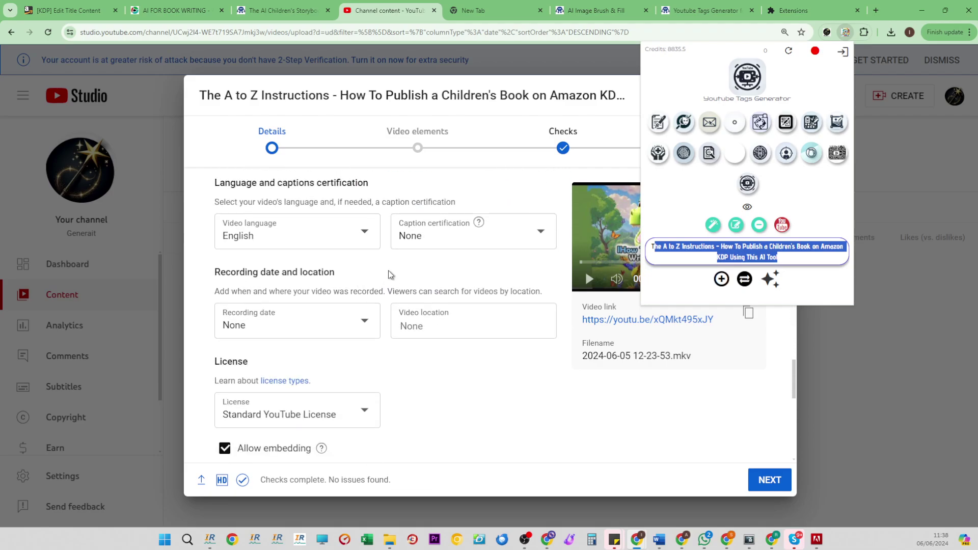
scroll(459, 301, down, 8)
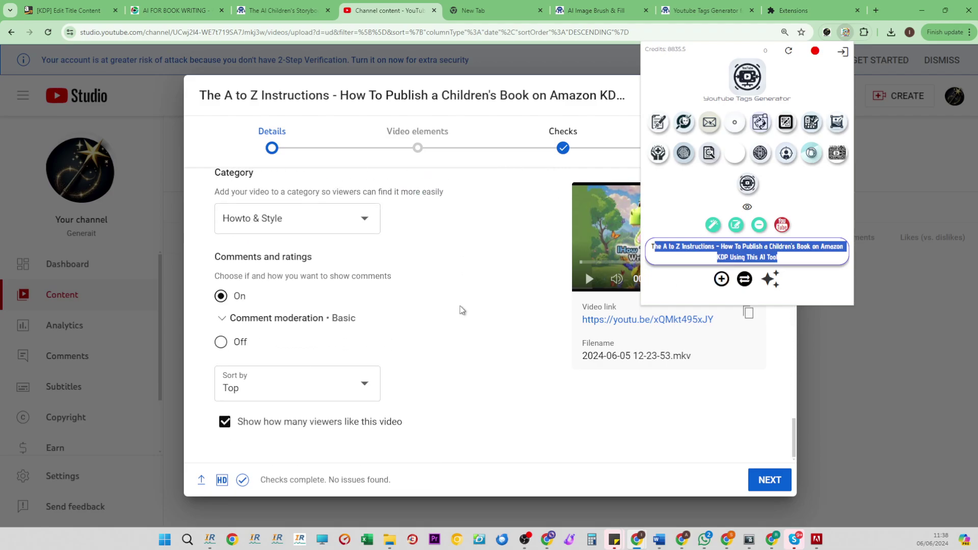
scroll(463, 310, up, 7)
scroll(465, 312, up, 8)
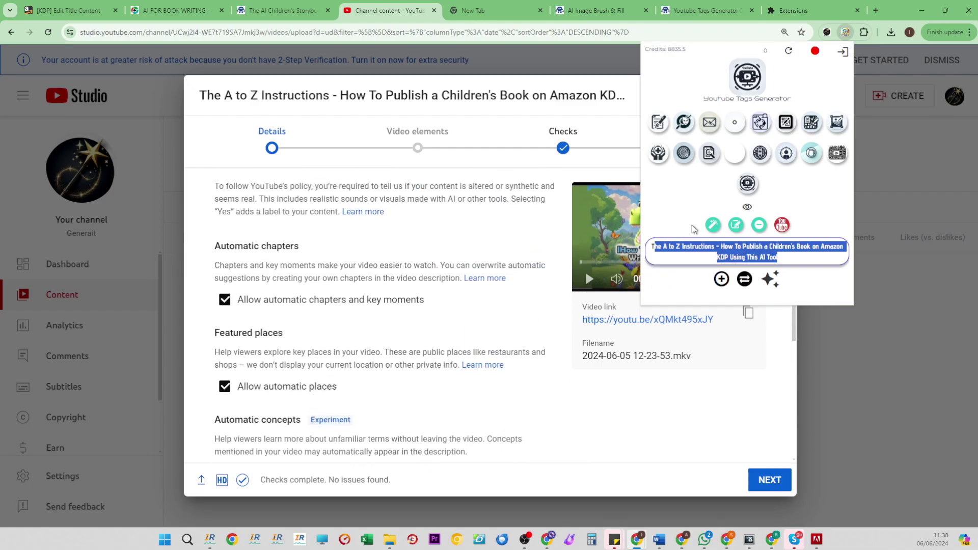
Try to generate tags from the video title and copy the result over to the upload's empty Tags field.
click(713, 227)
scroll(342, 403, up, 8)
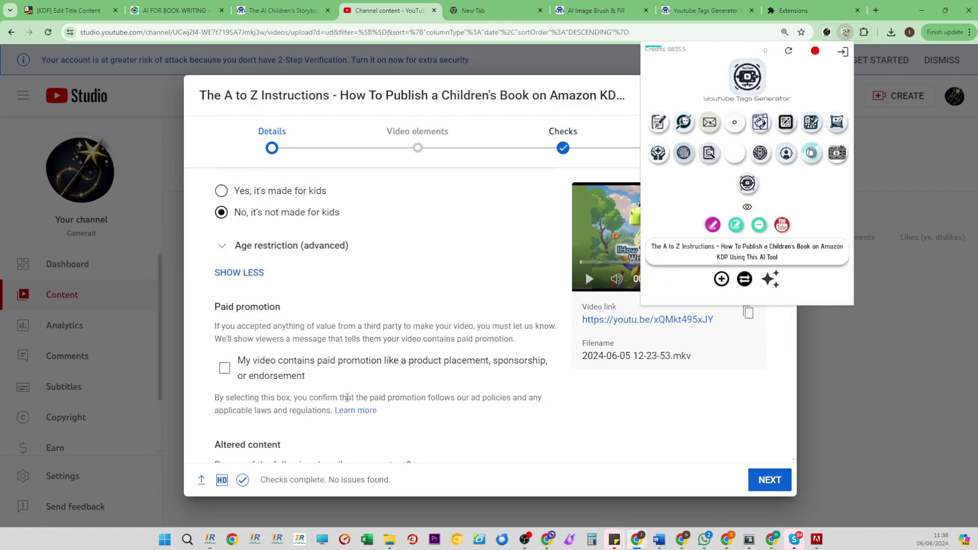
scroll(350, 402, up, 3)
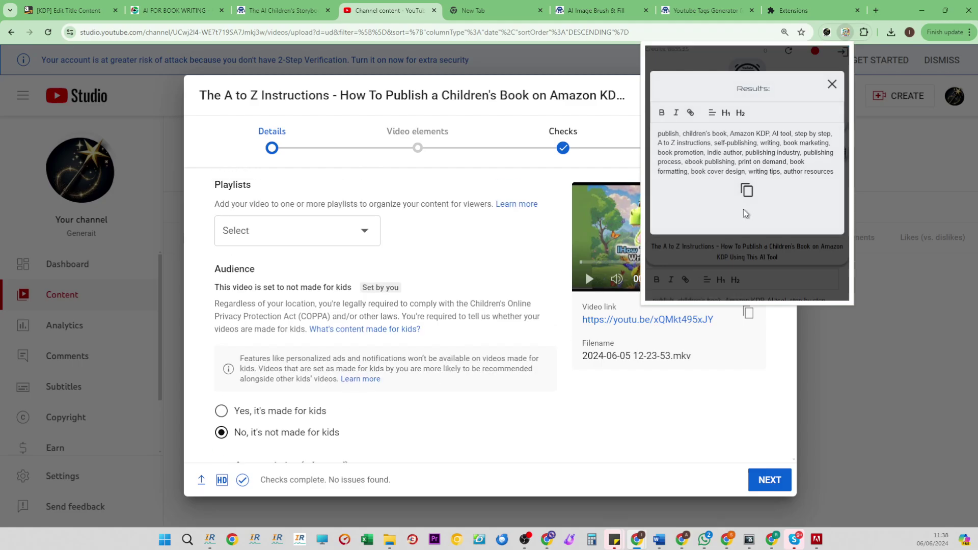
scroll(390, 331, up, 6)
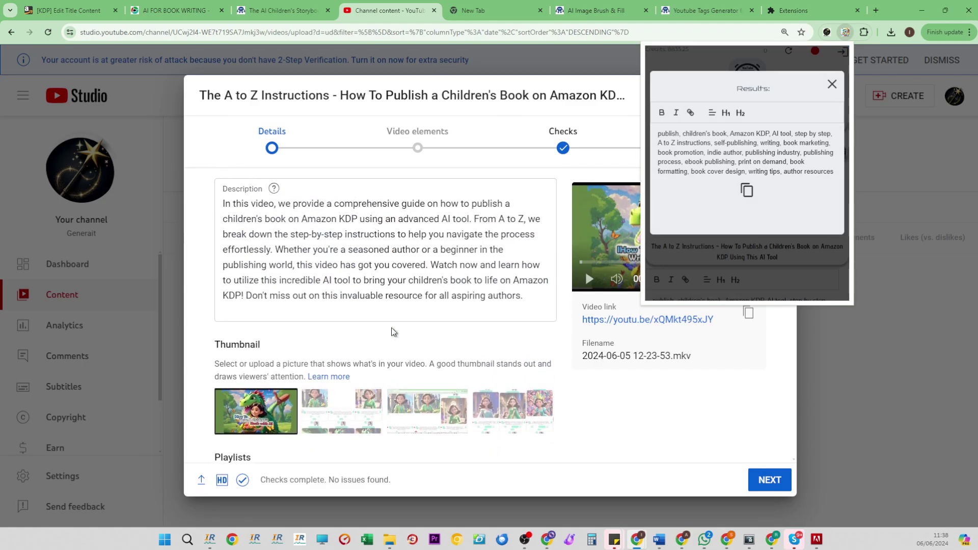
scroll(390, 333, down, 15)
scroll(391, 333, down, 5)
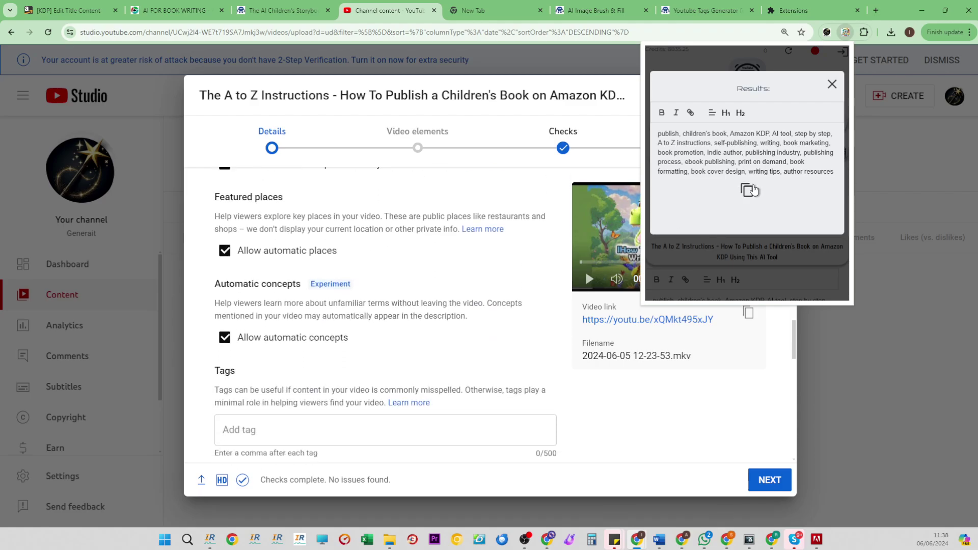
click(747, 190)
scroll(412, 352, down, 2)
click(256, 293)
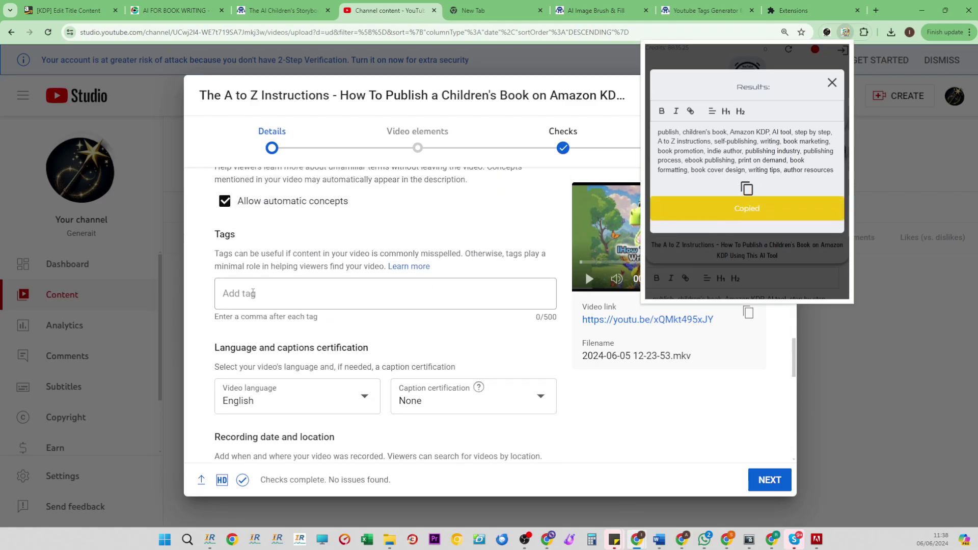
Reopen the Youtube Tags Generator in Chromobot and enter the full video title as its input text.
click(846, 33)
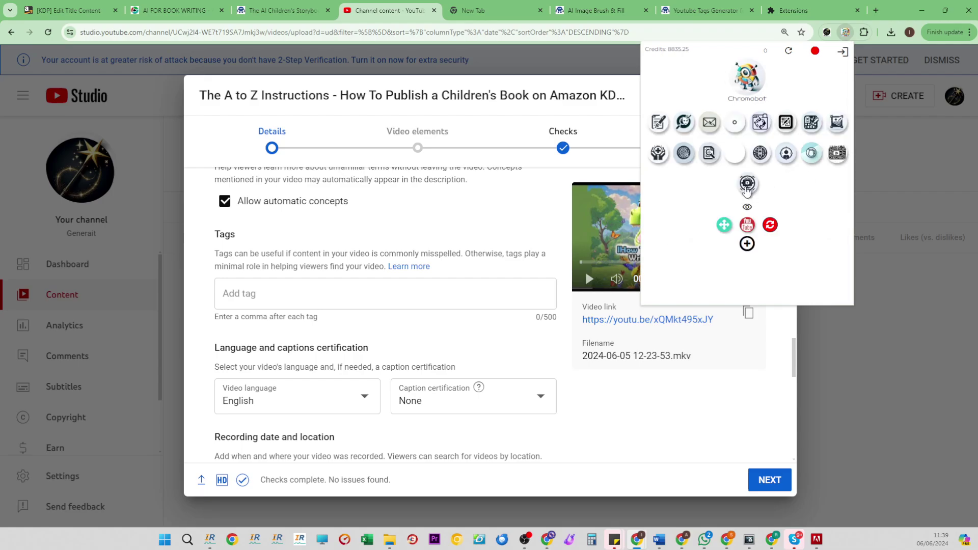
click(748, 187)
click(716, 250)
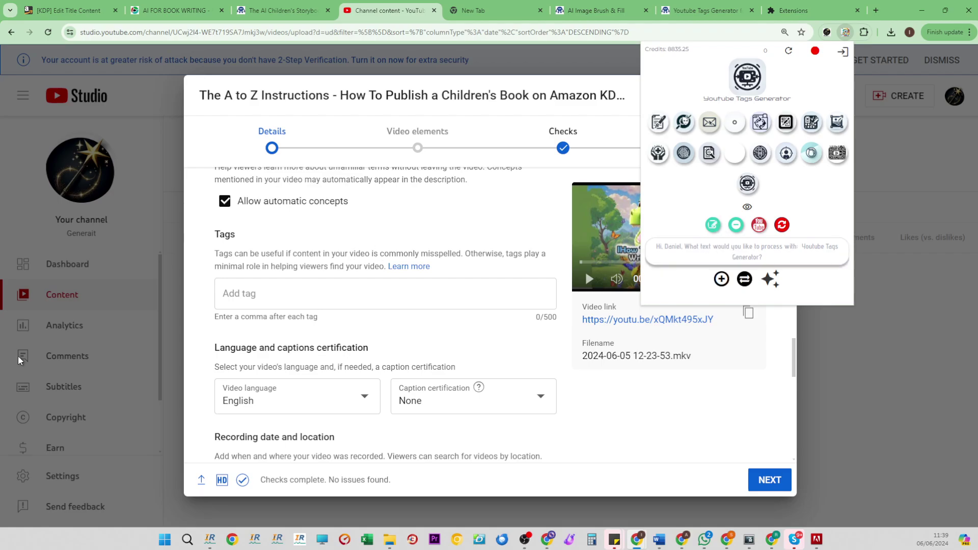
scroll(385, 315, down, 1)
key(ctrl+v)
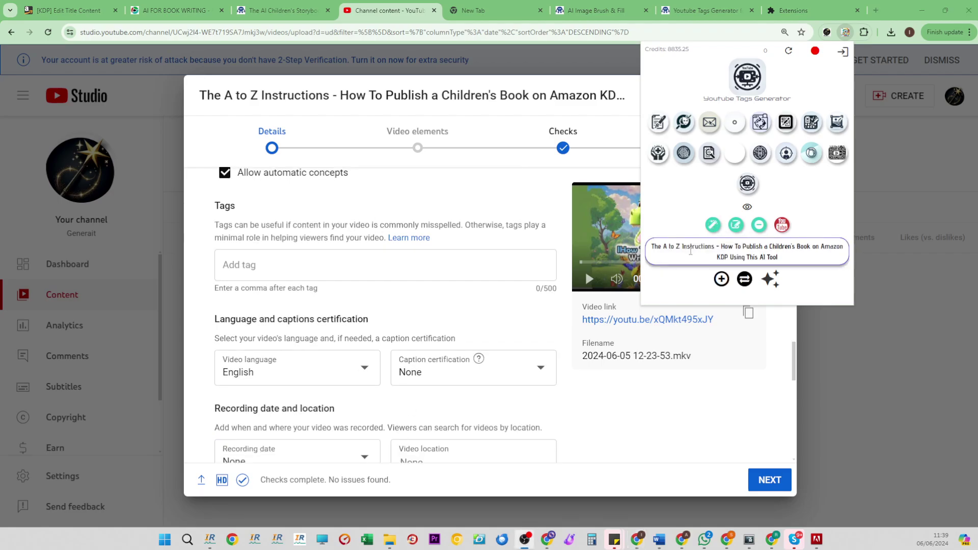
Generate comma-separated tags from the title and paste the result into the video's Tags field.
click(713, 230)
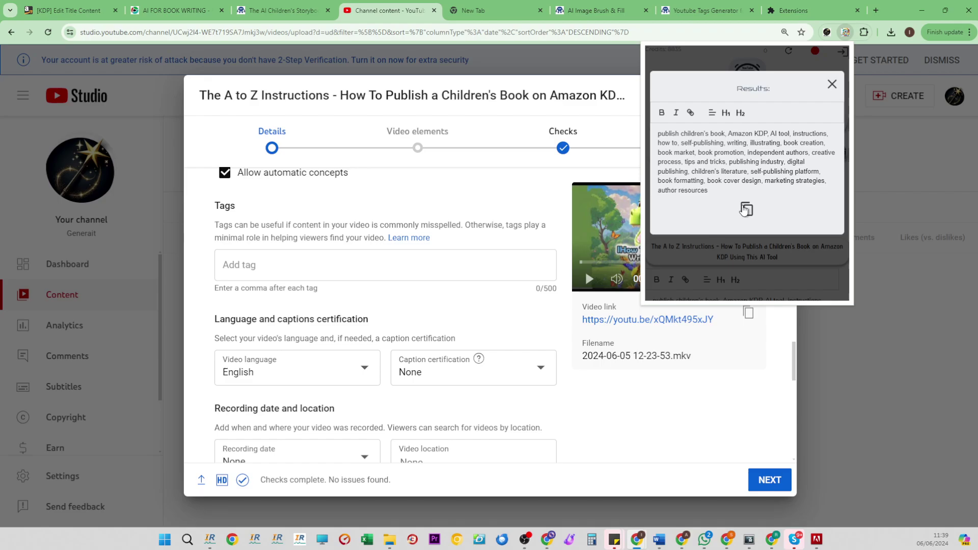
click(747, 209)
click(396, 262)
key(ctrl+v)
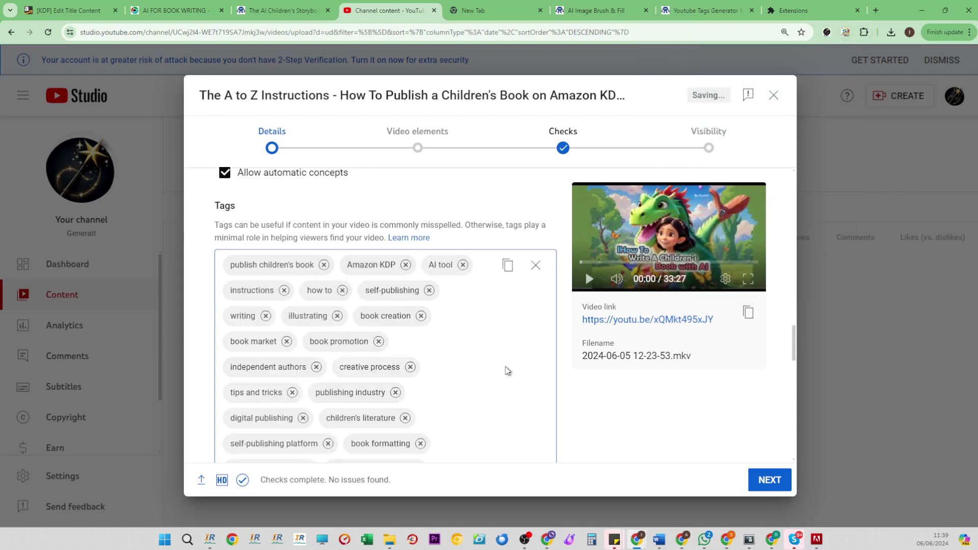
Add the tags "How to publish a children's book on amazon kdp" and "kdp" after the generated ones.
scroll(507, 369, down, 3)
scroll(445, 289, up, 6)
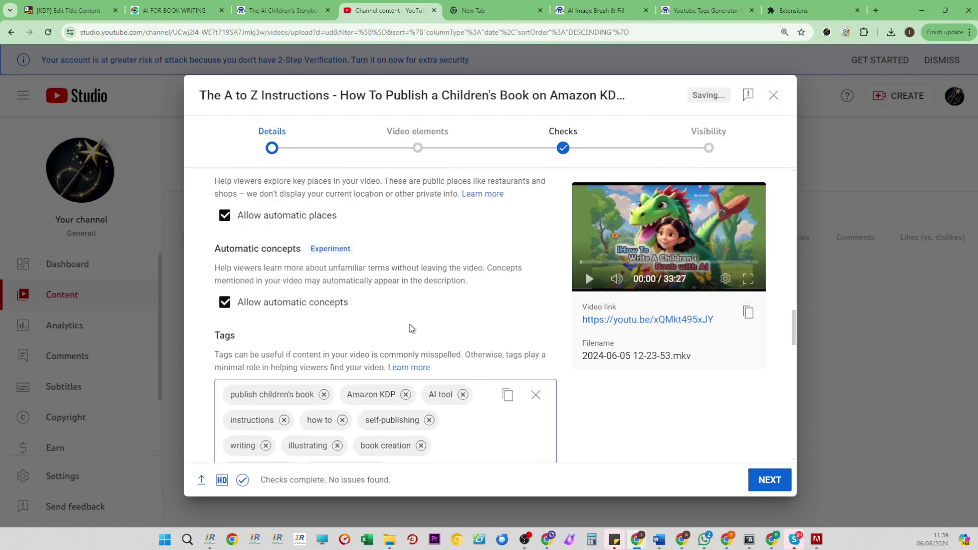
scroll(416, 331, down, 4)
scroll(416, 331, down, 9)
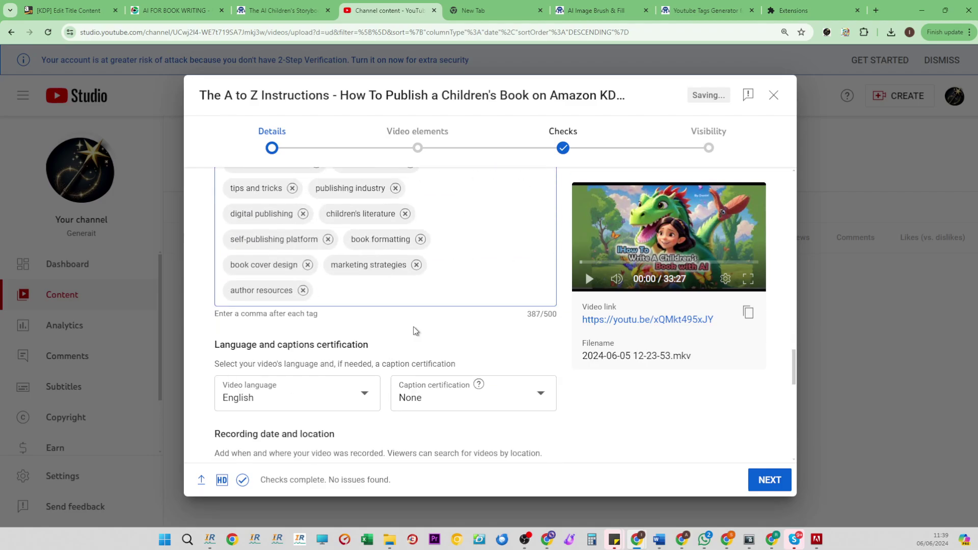
scroll(414, 329, up, 6)
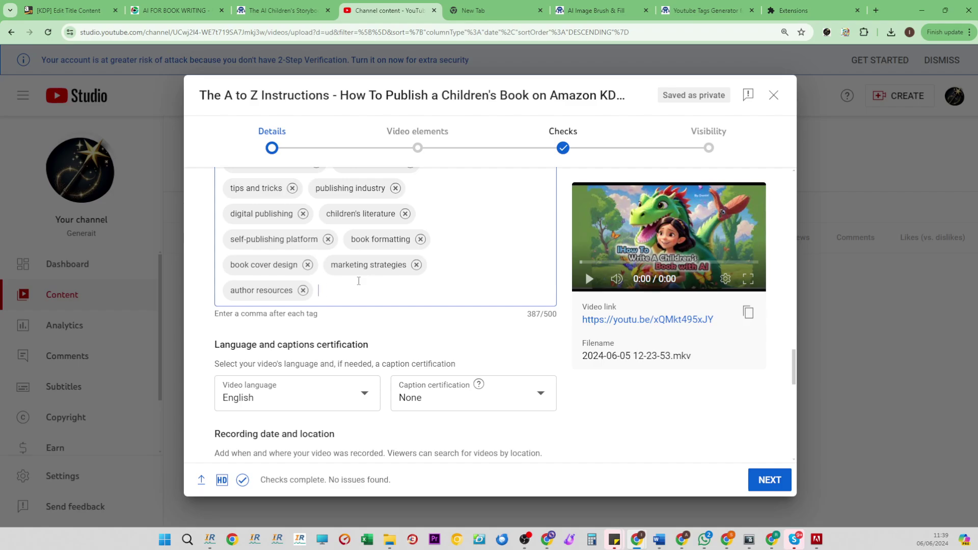
text(How to publish a children)
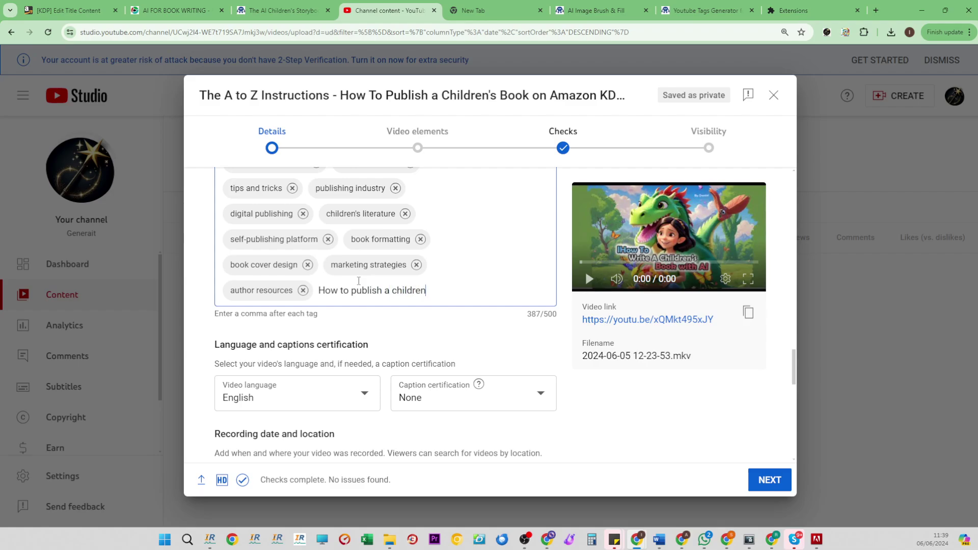
text('s book on ama)
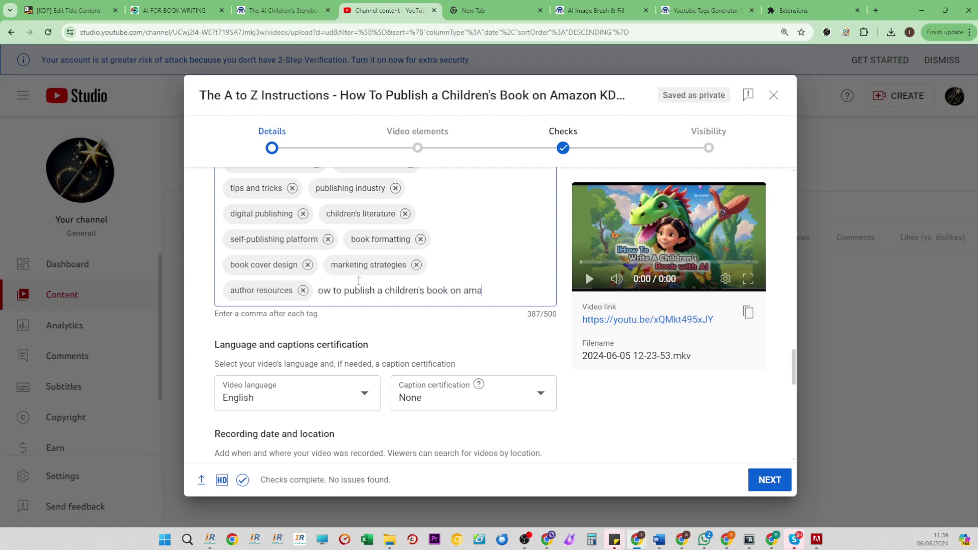
text(zon kdp)
key(Return)
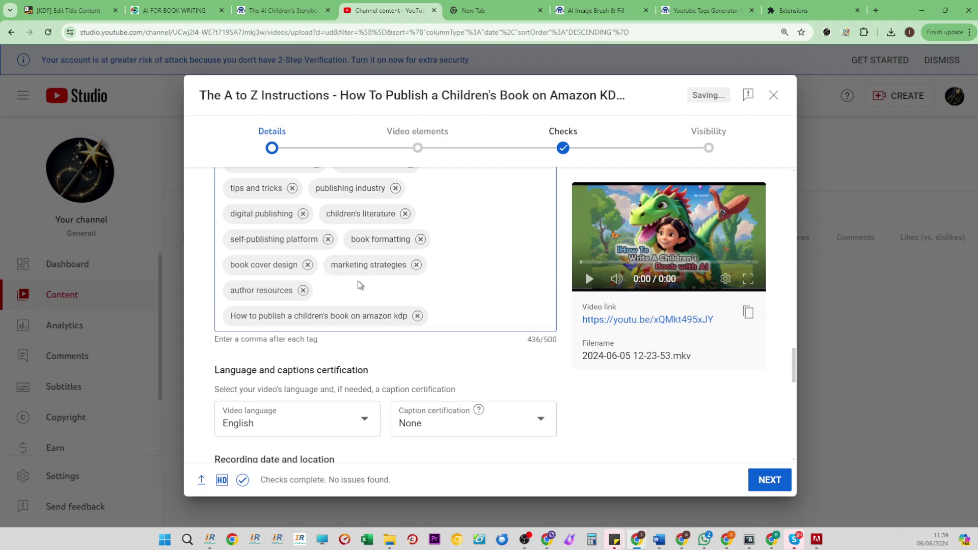
text(kdp)
key(Return)
Finish the video details and continue to the upload's Video elements page.
scroll(402, 352, down, 3)
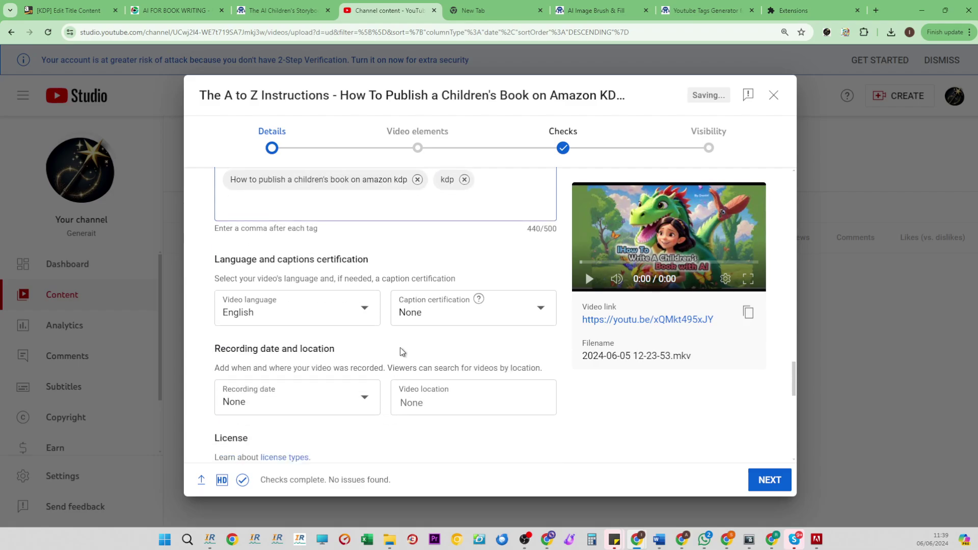
scroll(403, 352, down, 3)
click(760, 484)
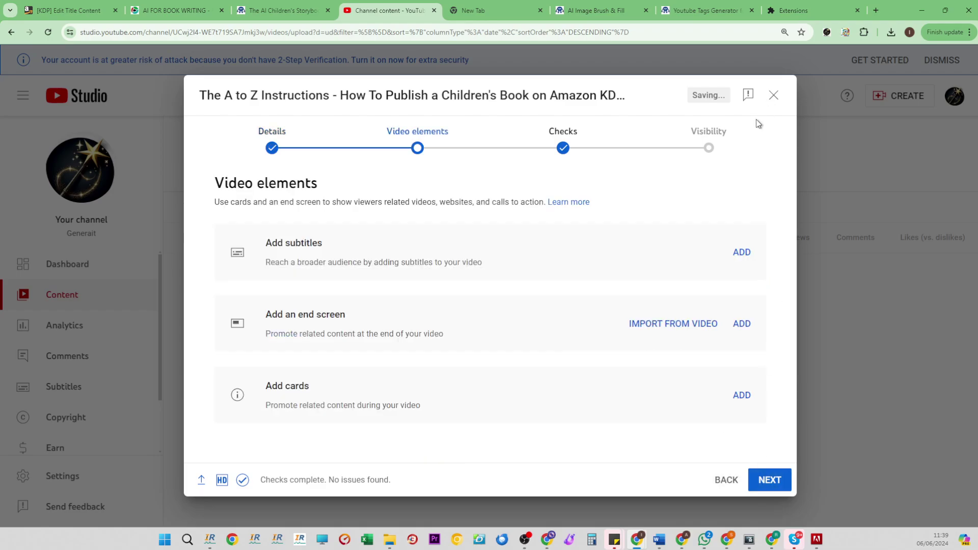
Open the Summarize tool in Chromobot and view its prompt in the AI Chrome extension creation form.
click(844, 34)
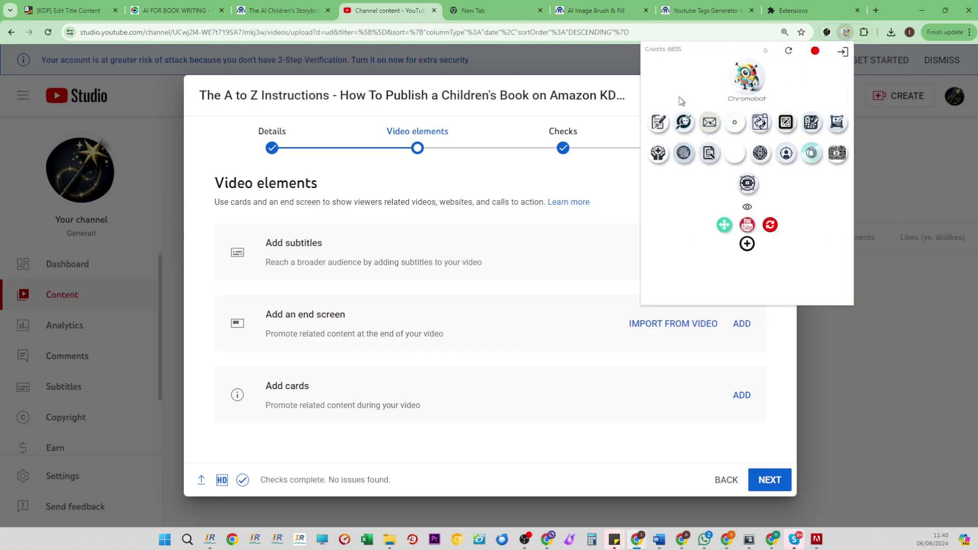
click(763, 122)
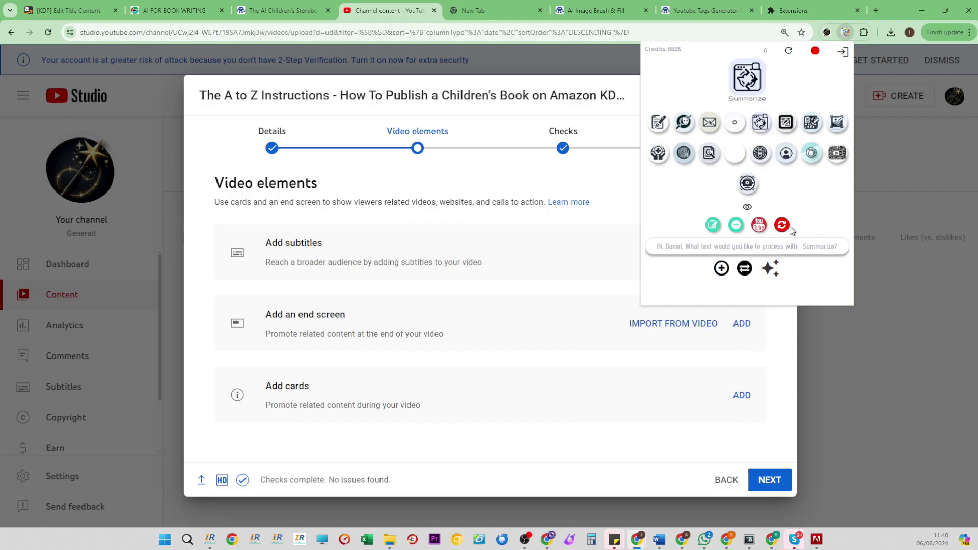
click(728, 244)
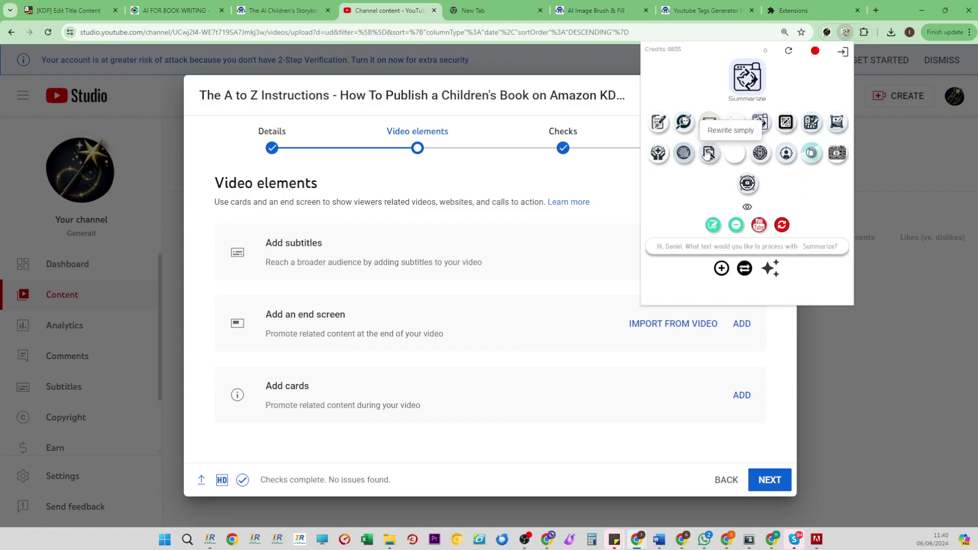
click(721, 270)
scroll(696, 225, down, 1)
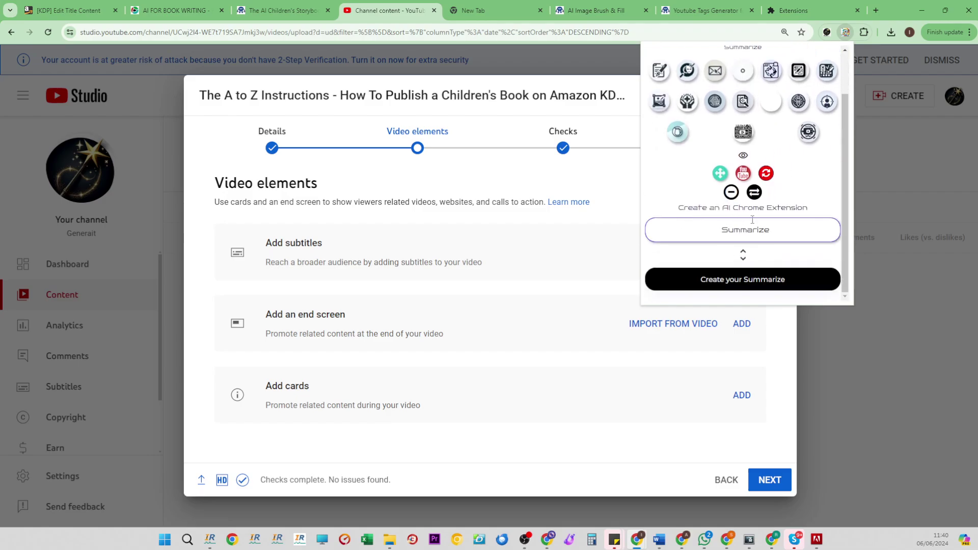
click(743, 255)
scroll(825, 214, down, 2)
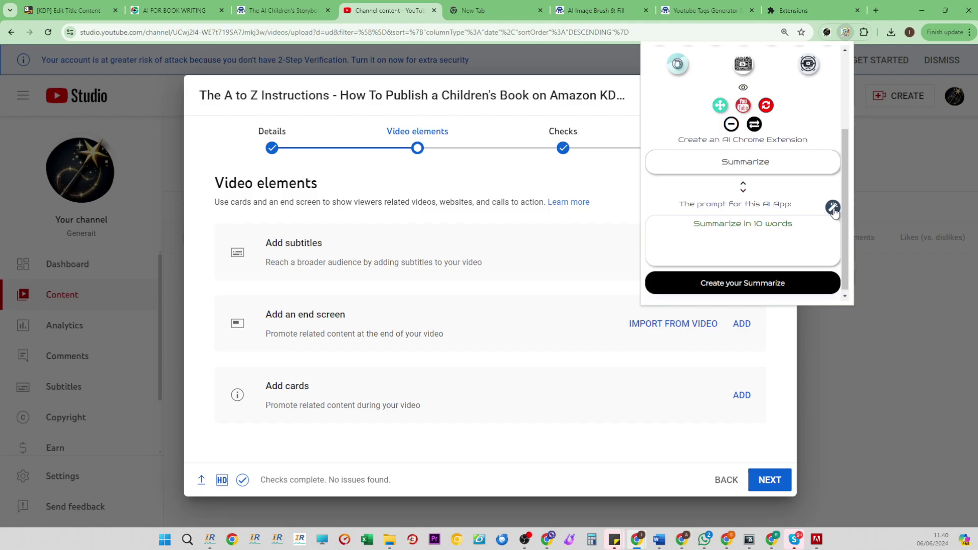
click(763, 284)
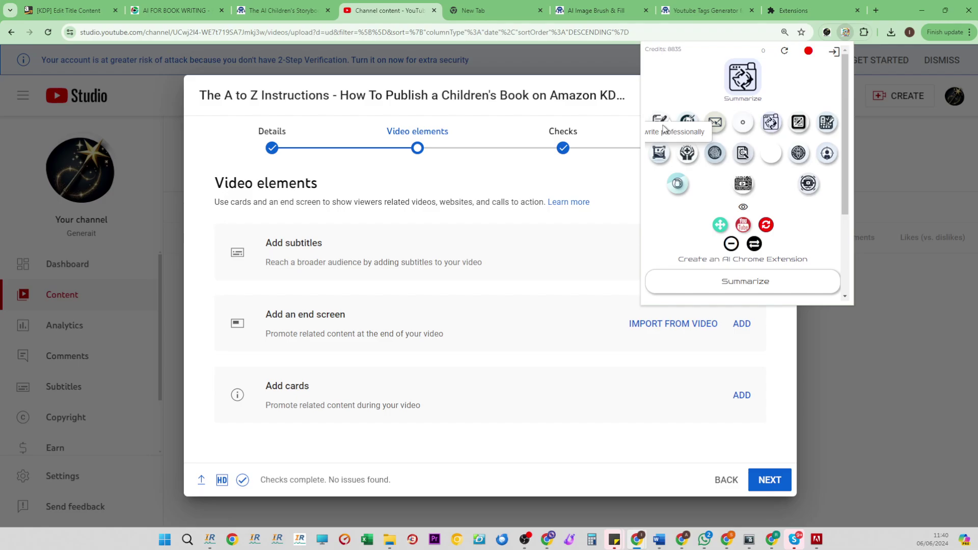
Switch to the Generait website and open the AI Tools for Business category from its home page.
click(204, 13)
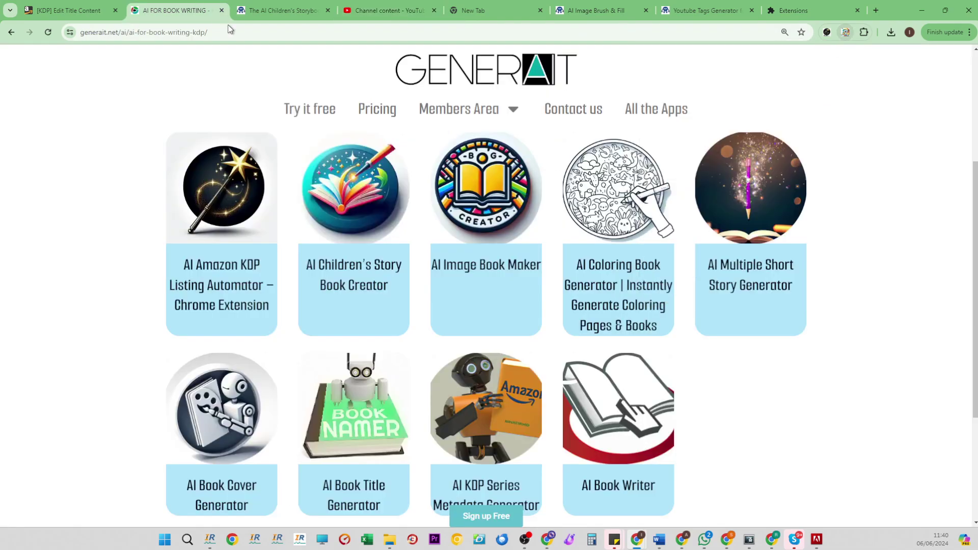
click(441, 77)
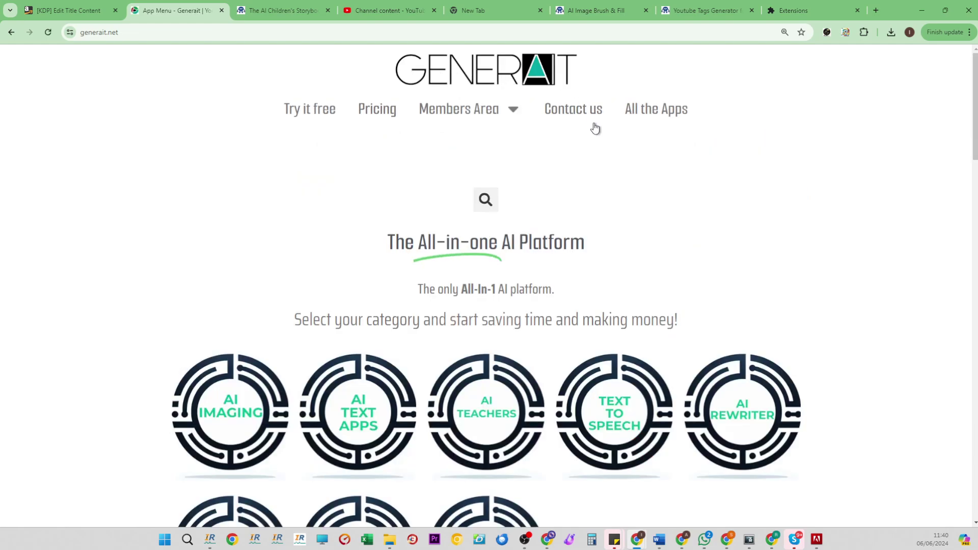
scroll(612, 204, down, 4)
click(507, 346)
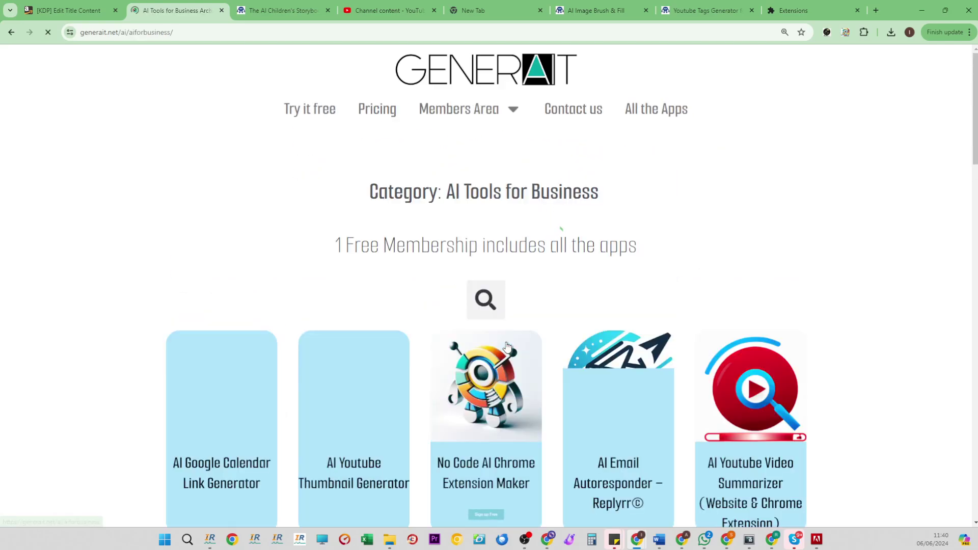
Find the No Code AI Chrome Extension Maker among the business tools and open its page.
scroll(429, 224, down, 5)
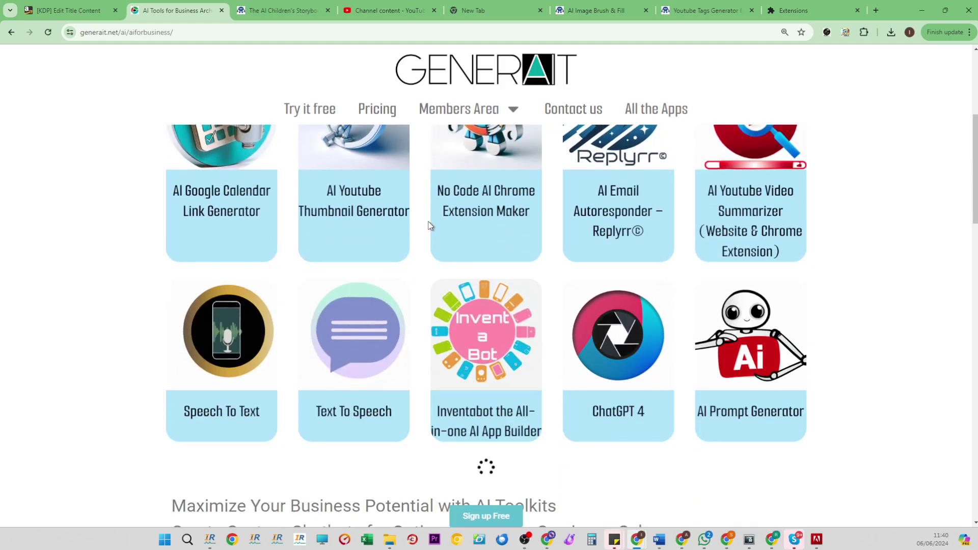
scroll(427, 231, down, 8)
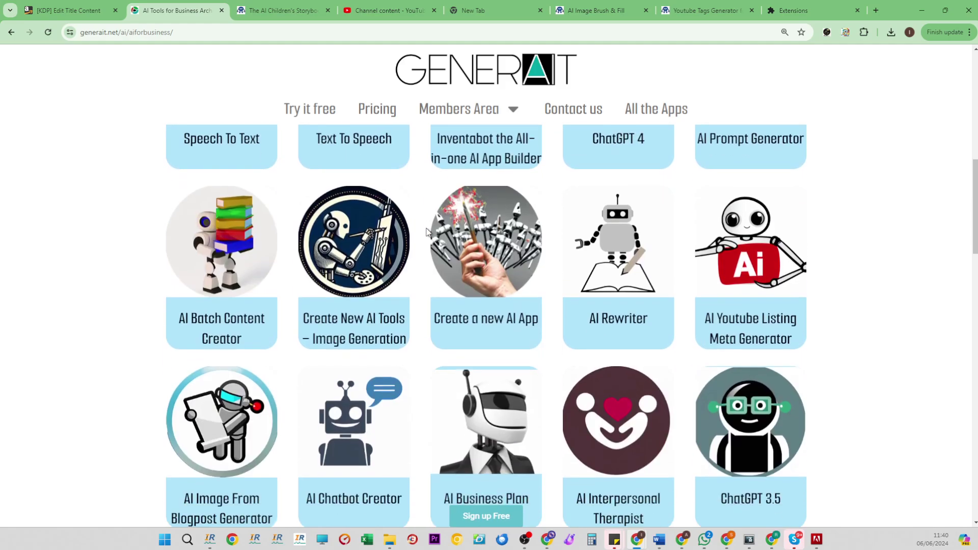
scroll(427, 232, down, 4)
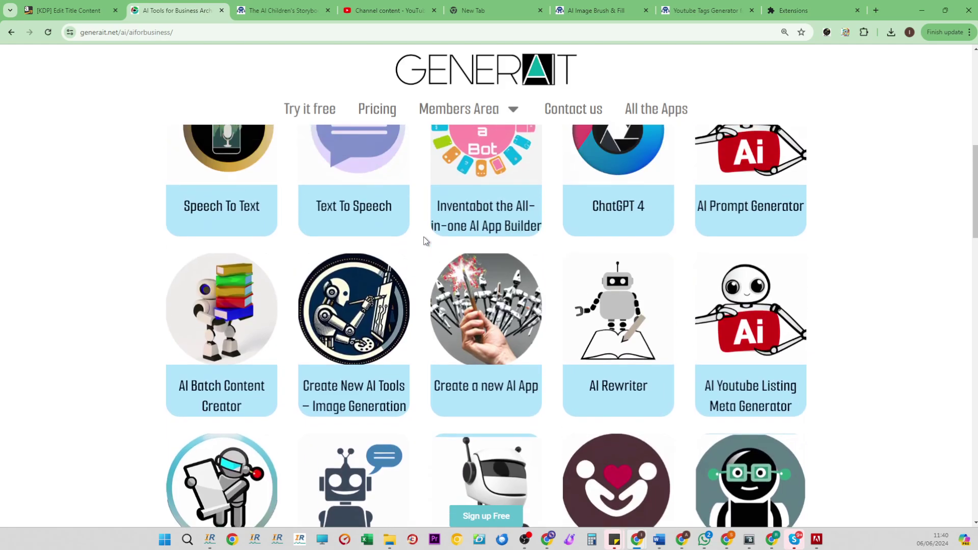
scroll(426, 242, up, 5)
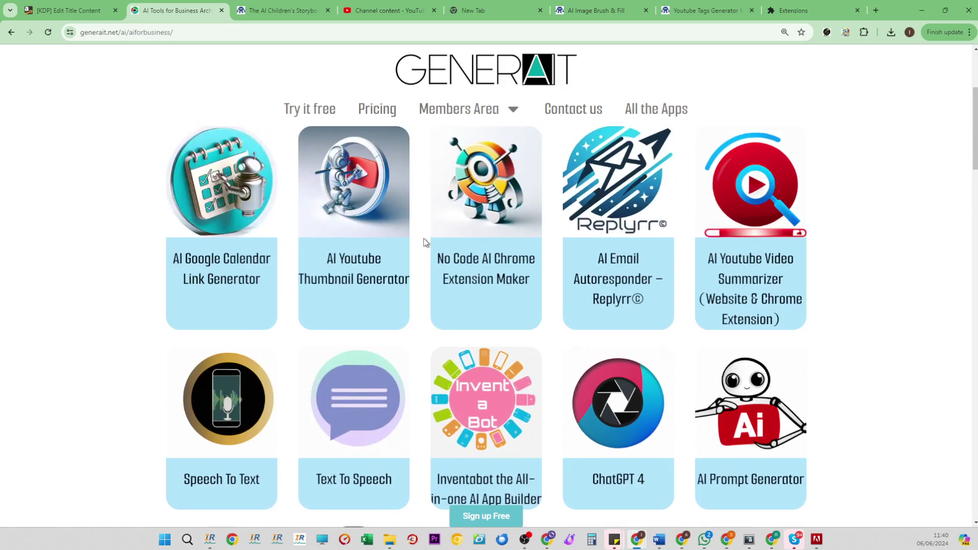
click(479, 203)
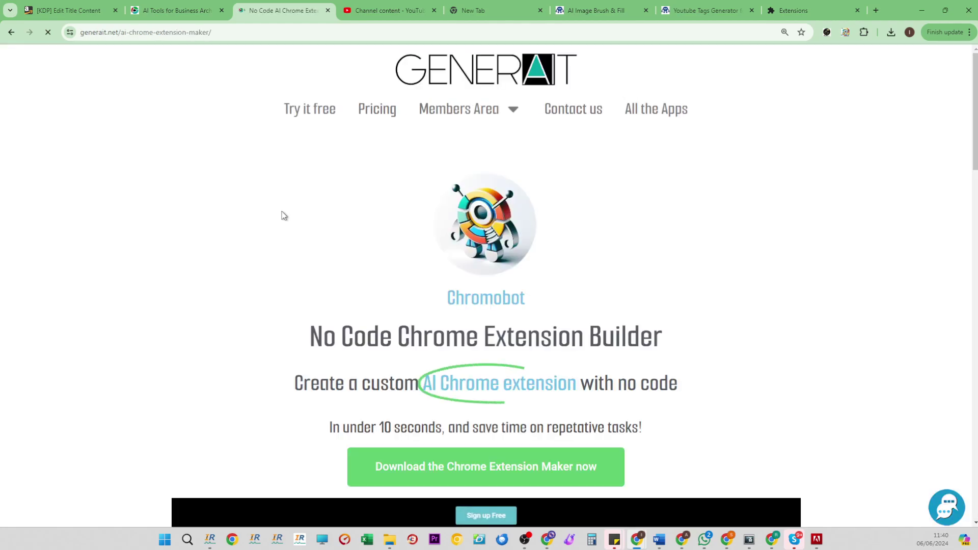
Look through the Chromobot No Code Chrome Extension Builder page, including its heading, download offer, installation video and product description.
drag(284, 331, 677, 332)
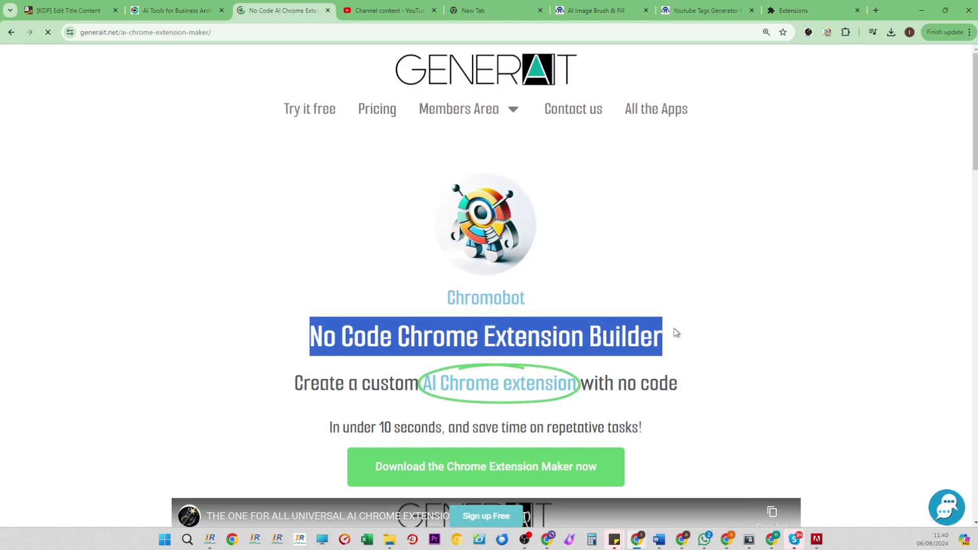
click(677, 332)
scroll(380, 321, down, 3)
drag(357, 291, 619, 291)
scroll(619, 291, down, 10)
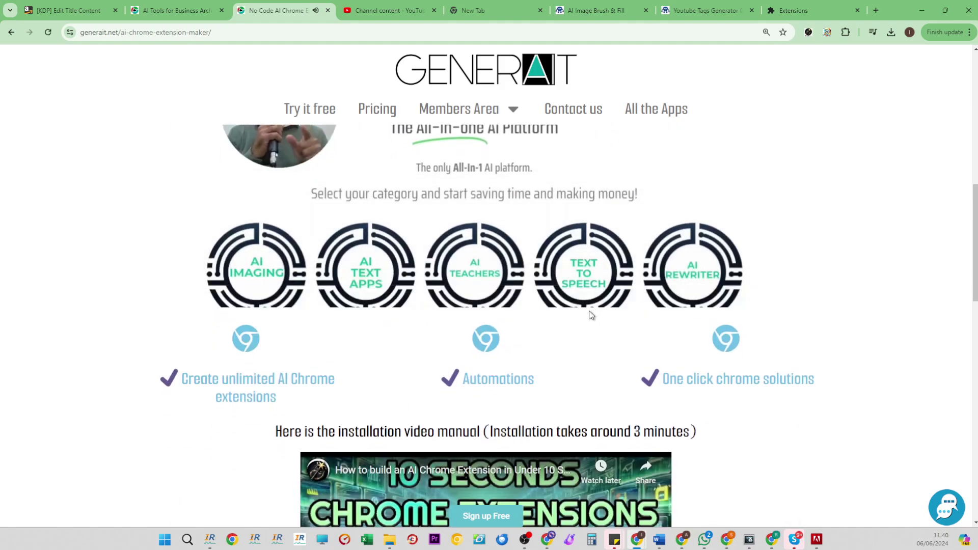
scroll(586, 318, up, 15)
scroll(560, 351, down, 15)
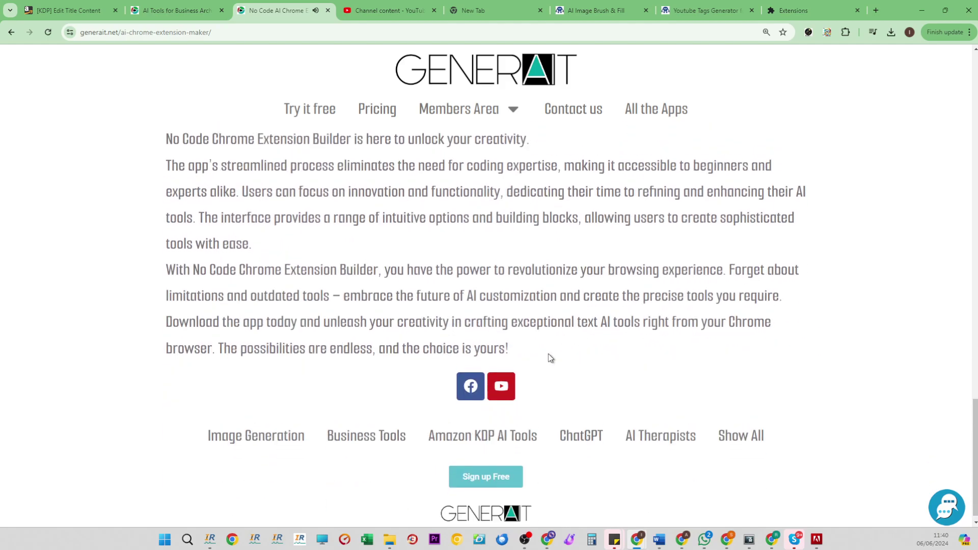
Switch back to the YouTube Studio upload and return to its Details stage.
scroll(542, 372, up, 10)
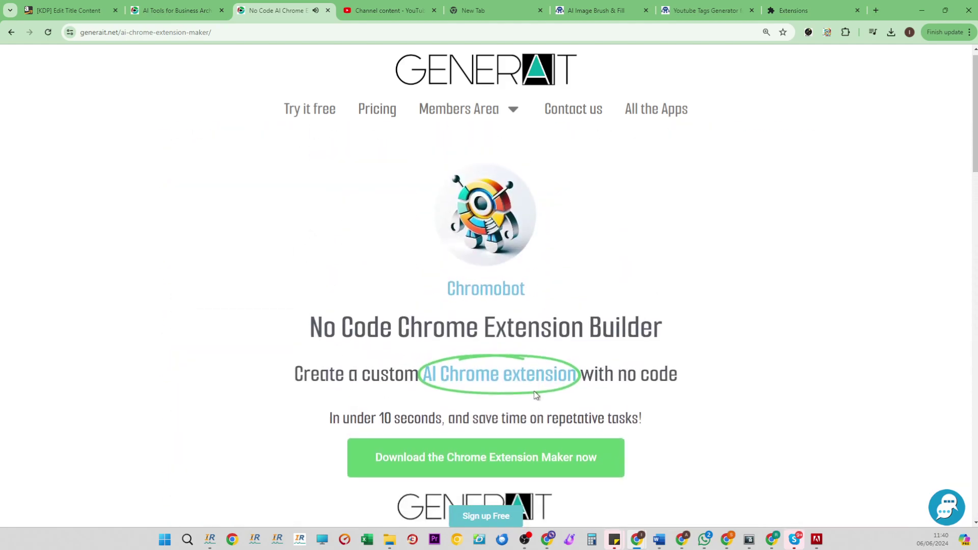
click(389, 11)
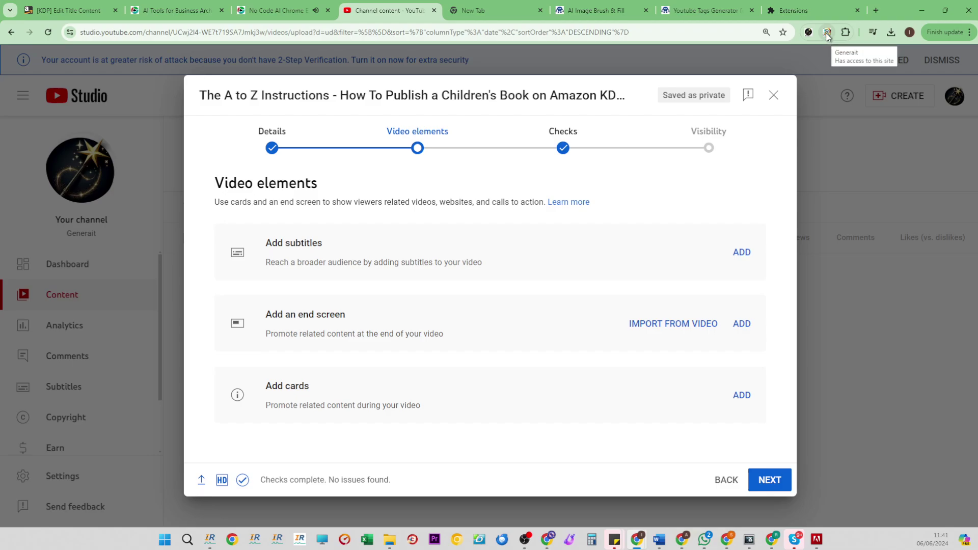
click(728, 481)
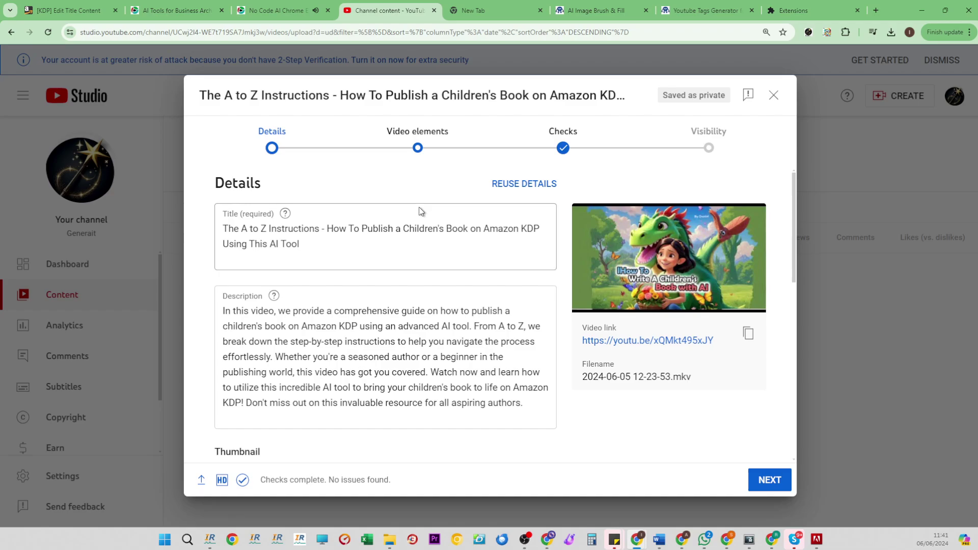
Load the full video title into Chromobot's Youtube Description Generator and automate that generator to run on click.
triple_click(421, 244)
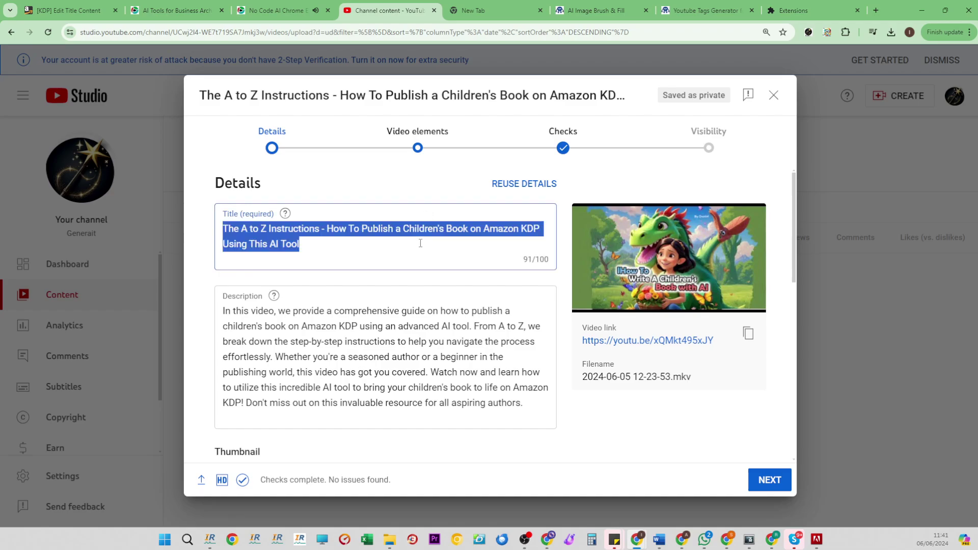
click(828, 33)
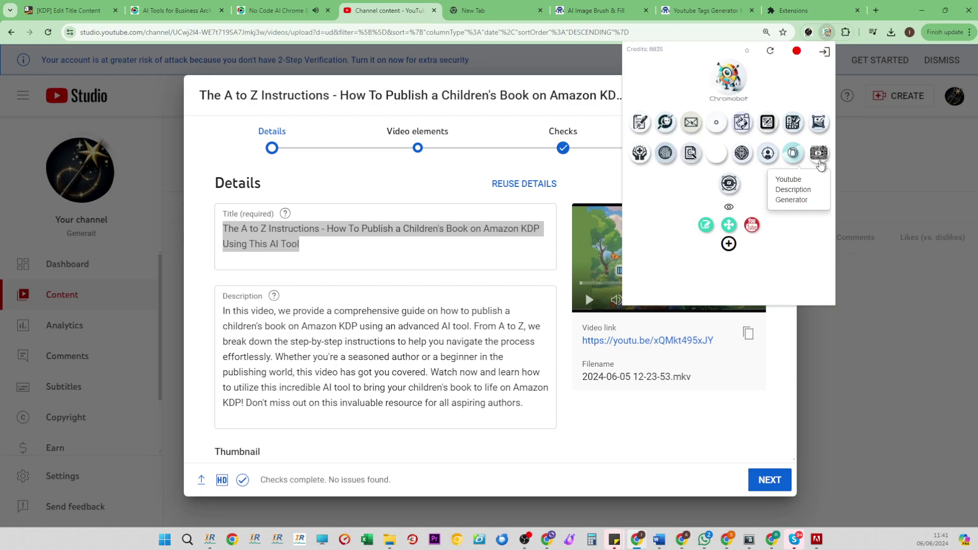
click(820, 155)
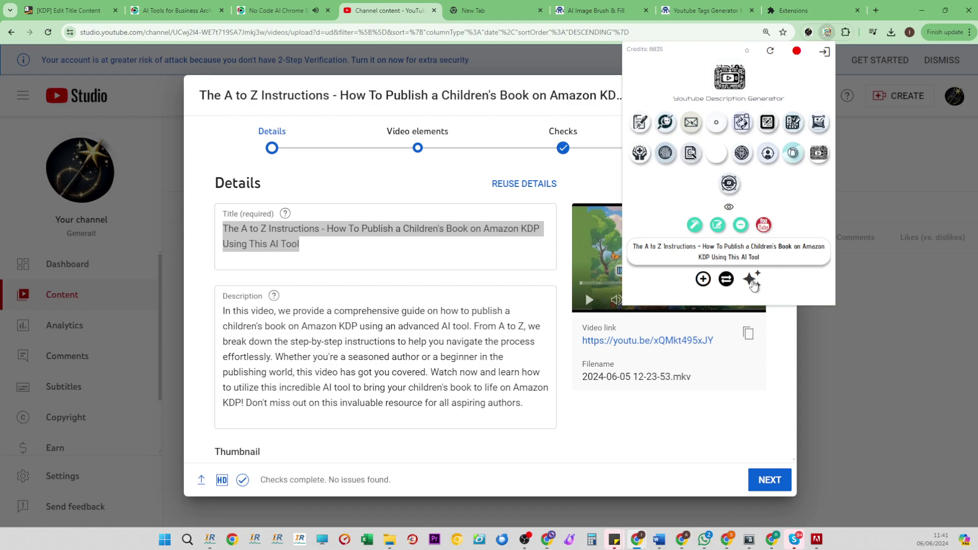
click(754, 282)
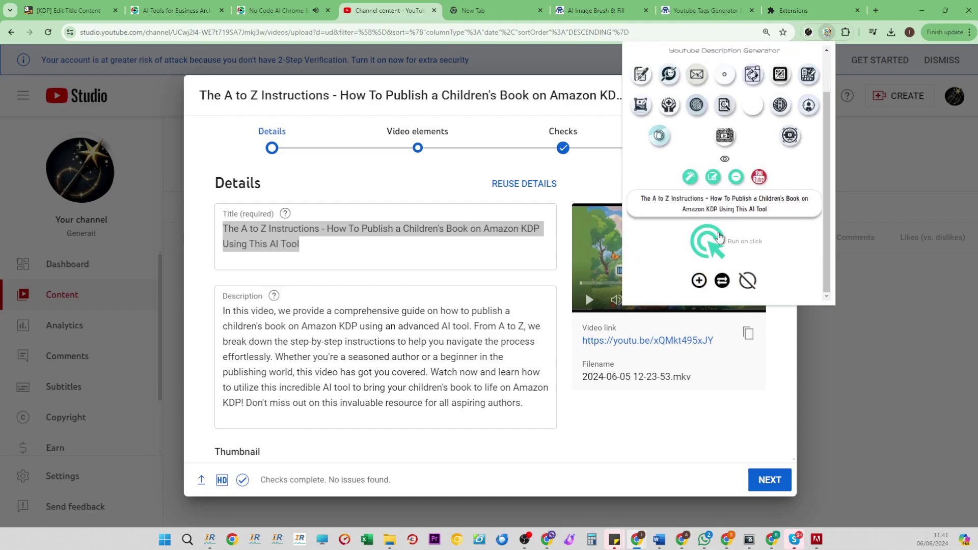
click(716, 240)
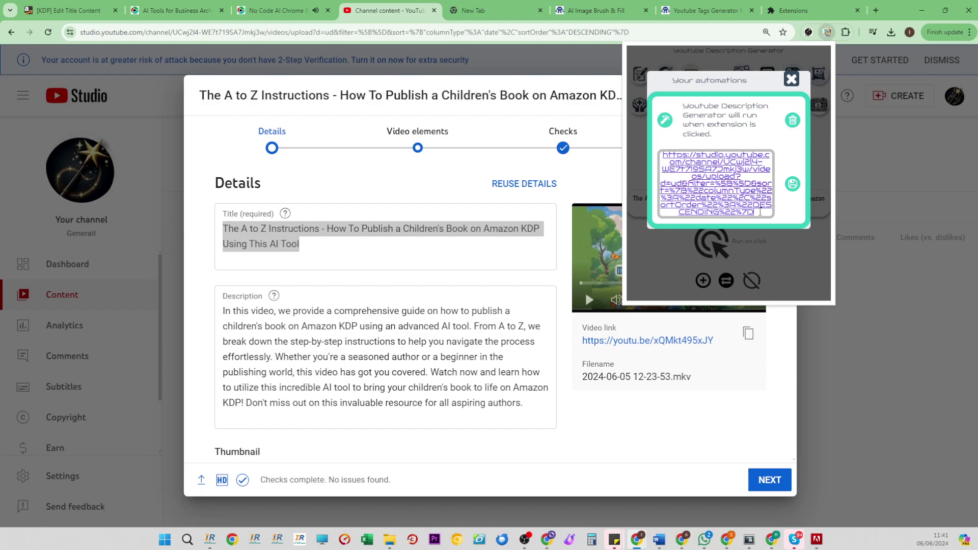
drag(763, 214, 719, 162)
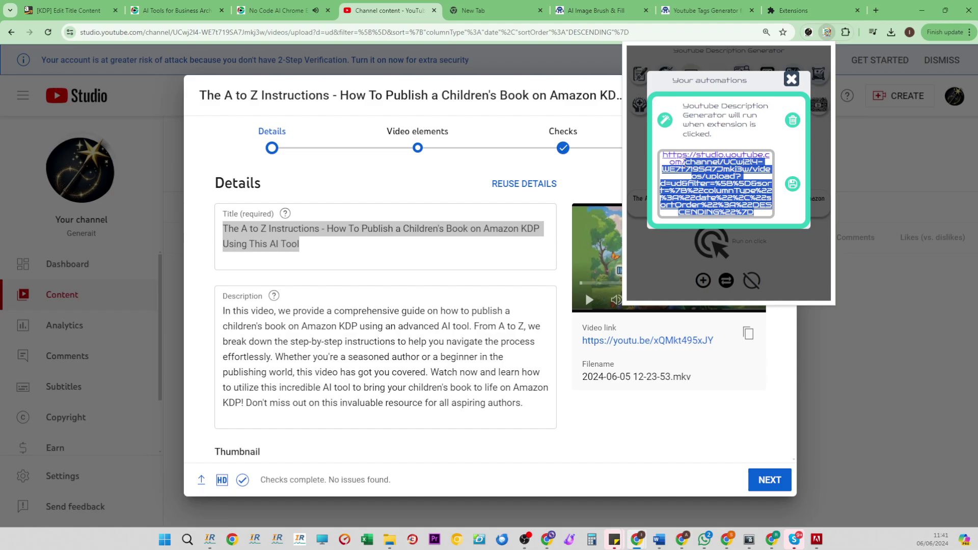
key(BackSpace)
drag(729, 192, 663, 179)
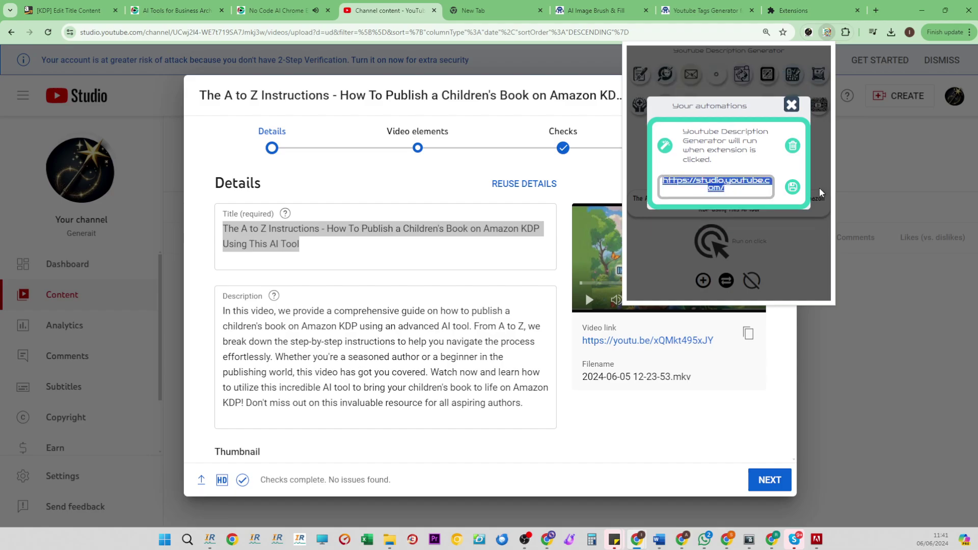
click(793, 187)
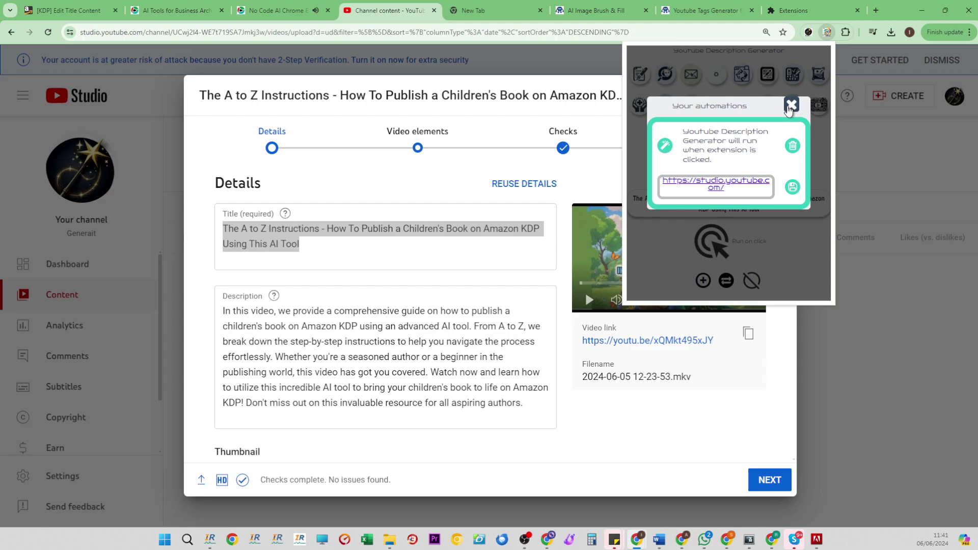
click(792, 106)
click(896, 198)
Select the whole video title and try the run-on-click description automation on it.
click(372, 244)
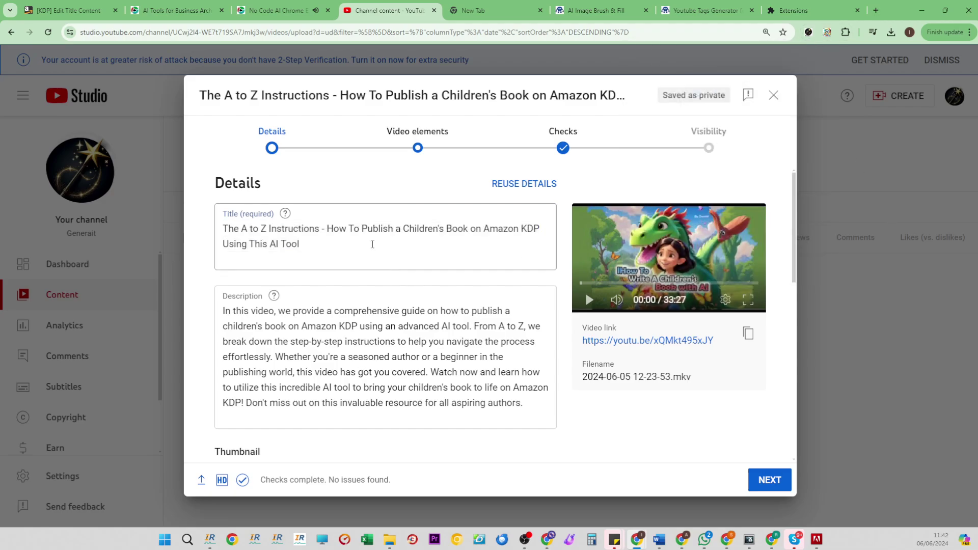
key(ctrl+a)
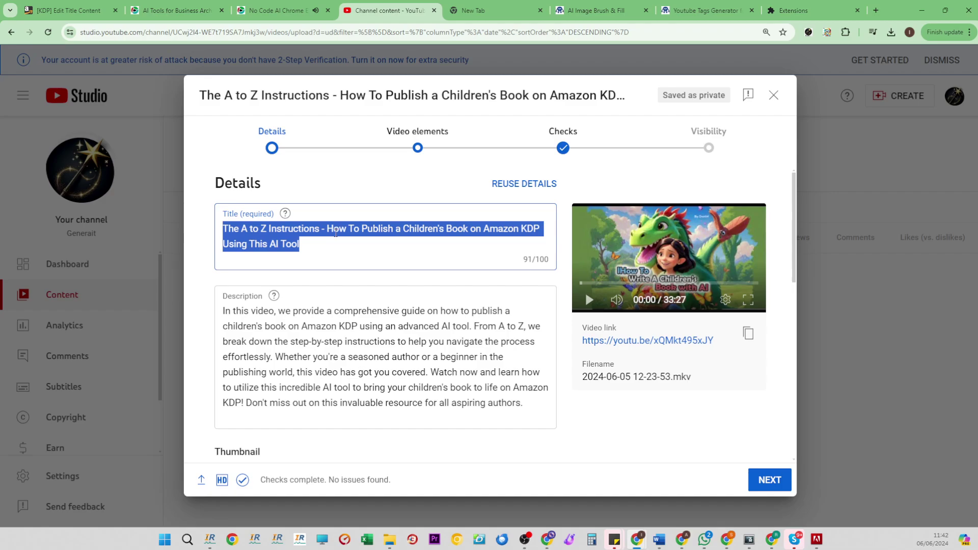
click(827, 34)
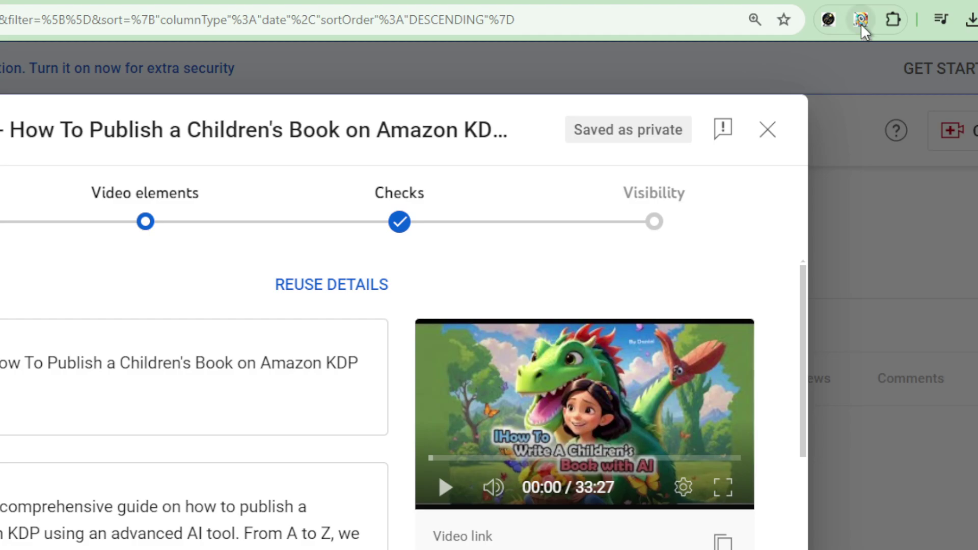
click(85, 352)
double_click(85, 351)
key(ctrl+a)
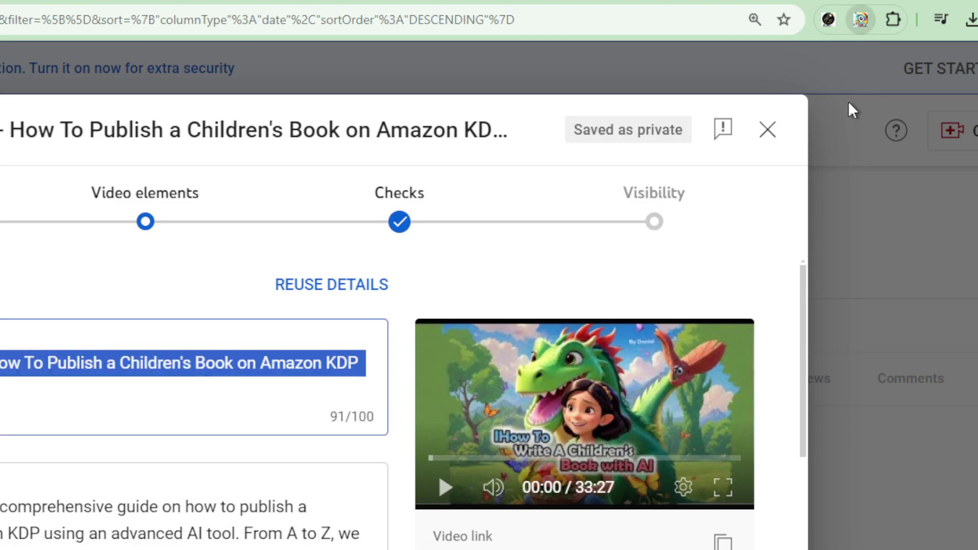
click(860, 20)
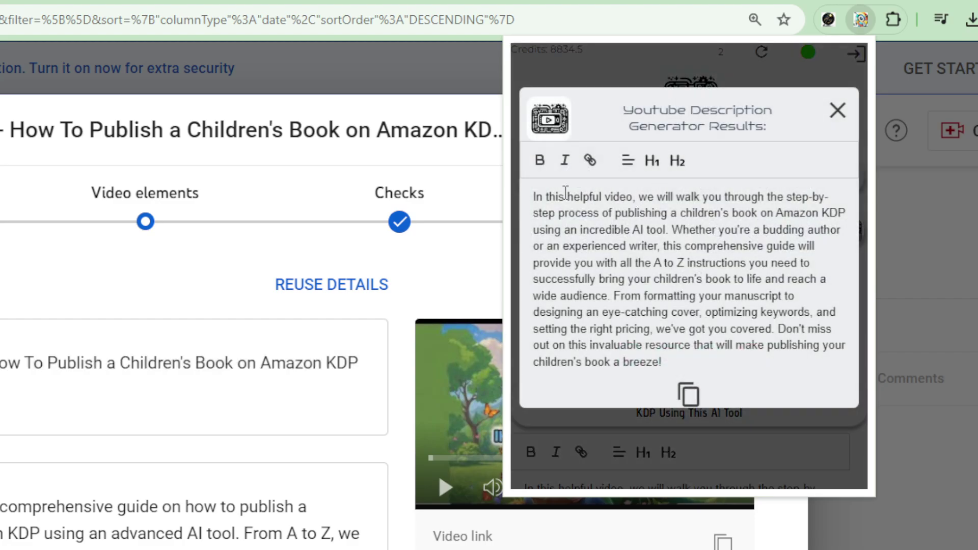
Copy the generated description and select the upload's entire existing description.
drag(552, 197, 654, 278)
click(655, 279)
click(690, 396)
click(223, 546)
key(ctrl+a)
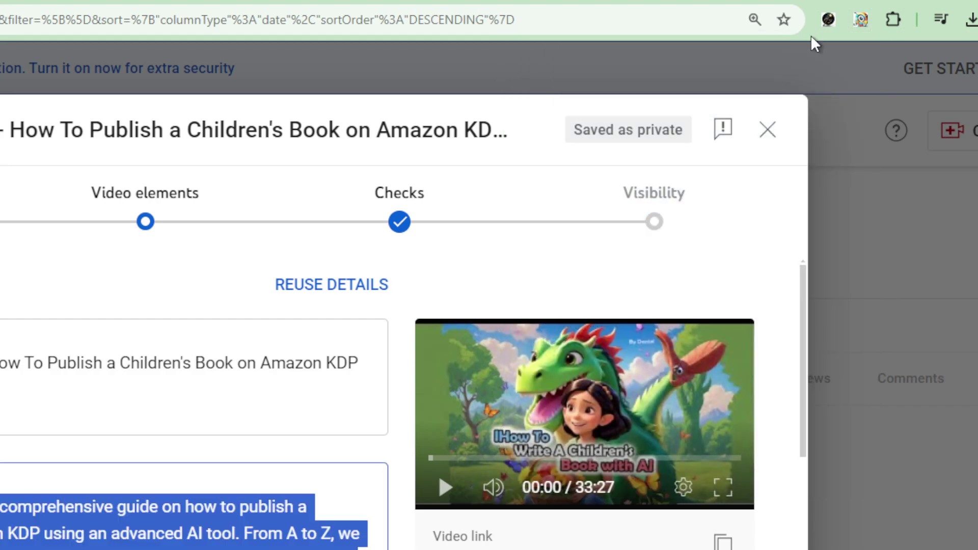
Generate a fresh description from the full video title with the automated Youtube Description Generator.
click(212, 336)
key(ctrl+a)
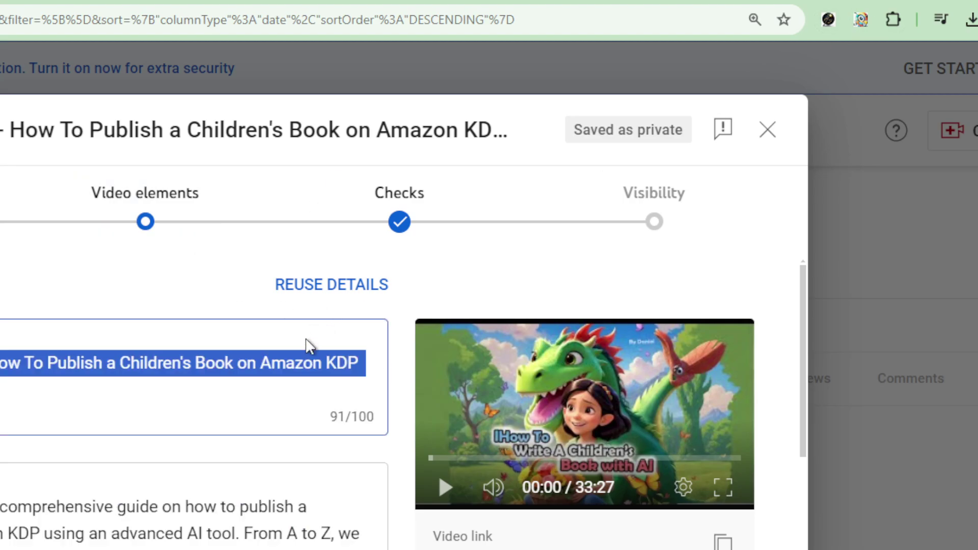
click(862, 20)
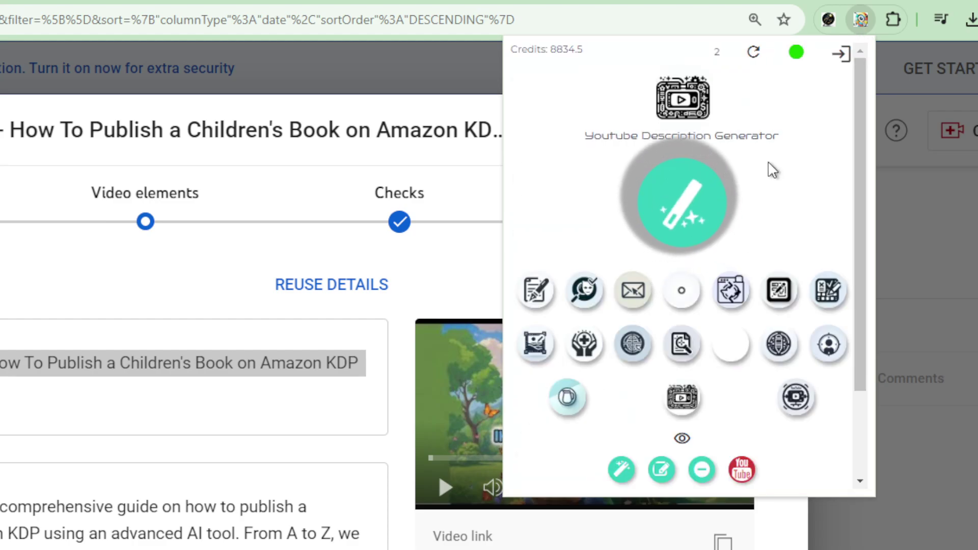
click(760, 174)
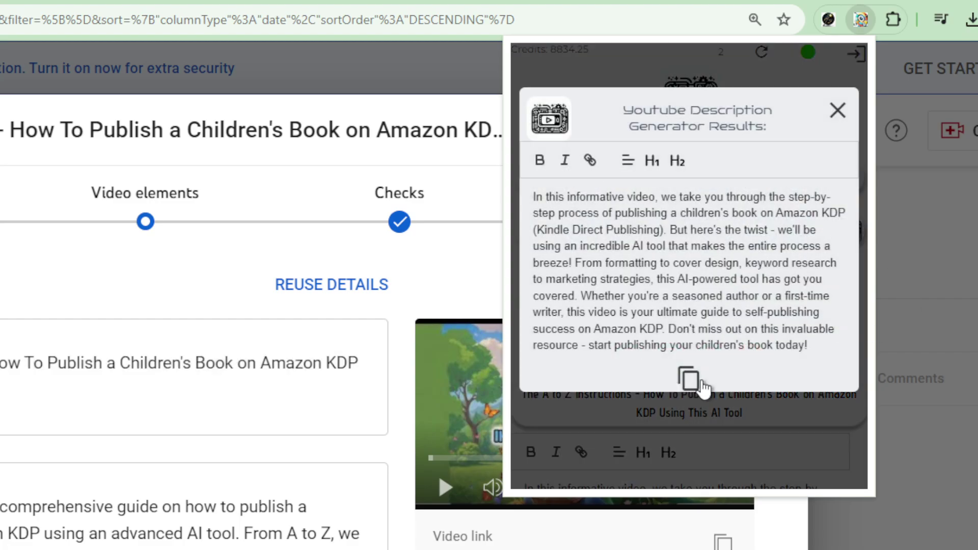
Replace the upload's description with a copy of the newly generated text, and close the video publishing confirmation.
click(696, 383)
key(Escape)
key(ctrl+a)
key(ctrl+v)
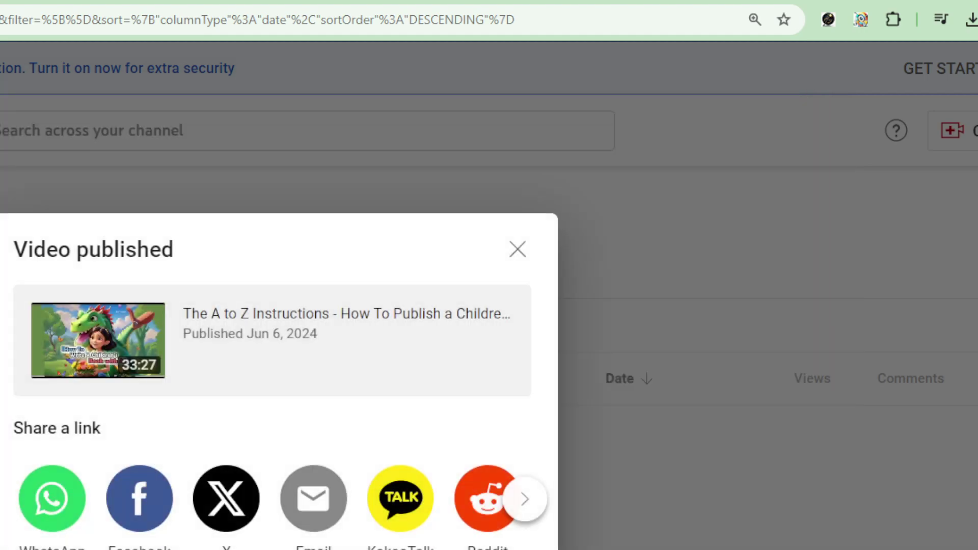
key(Escape)
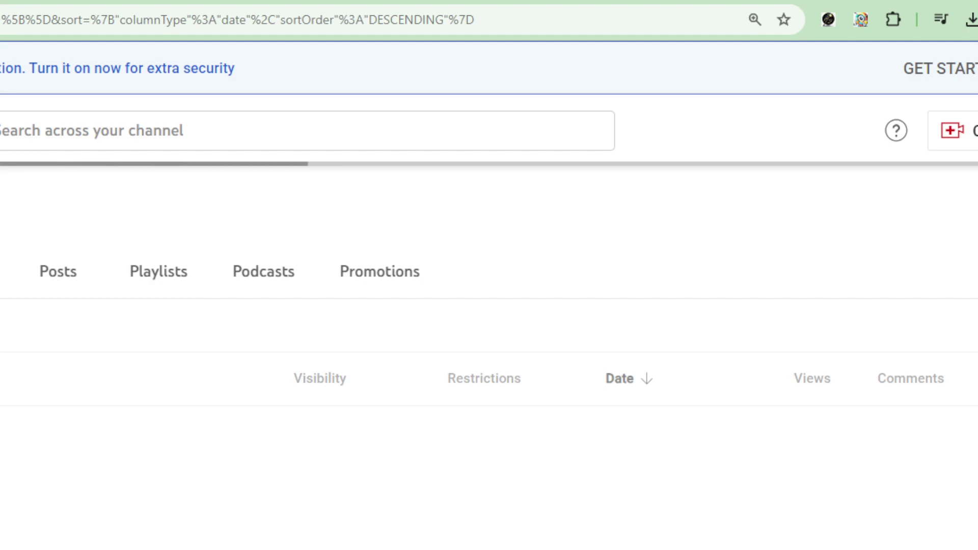